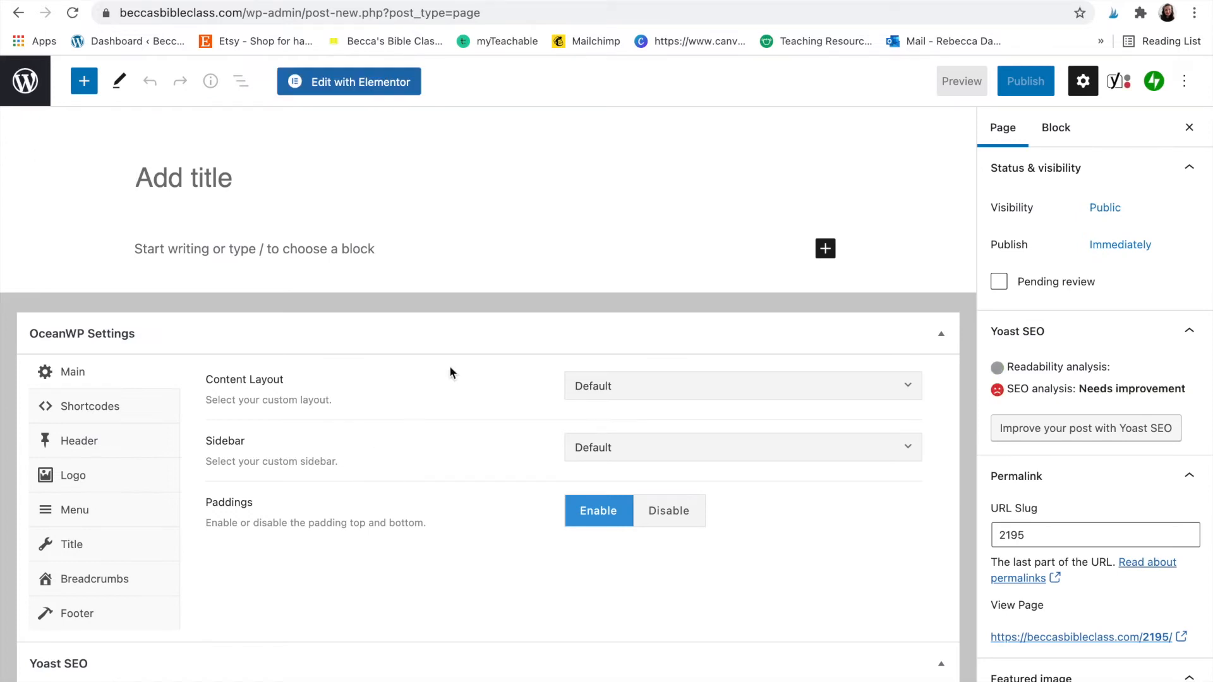
# - Title the page 'Free resource library (demo)' and set its visibility to Password Protected with a password
pyautogui.write('Fre')
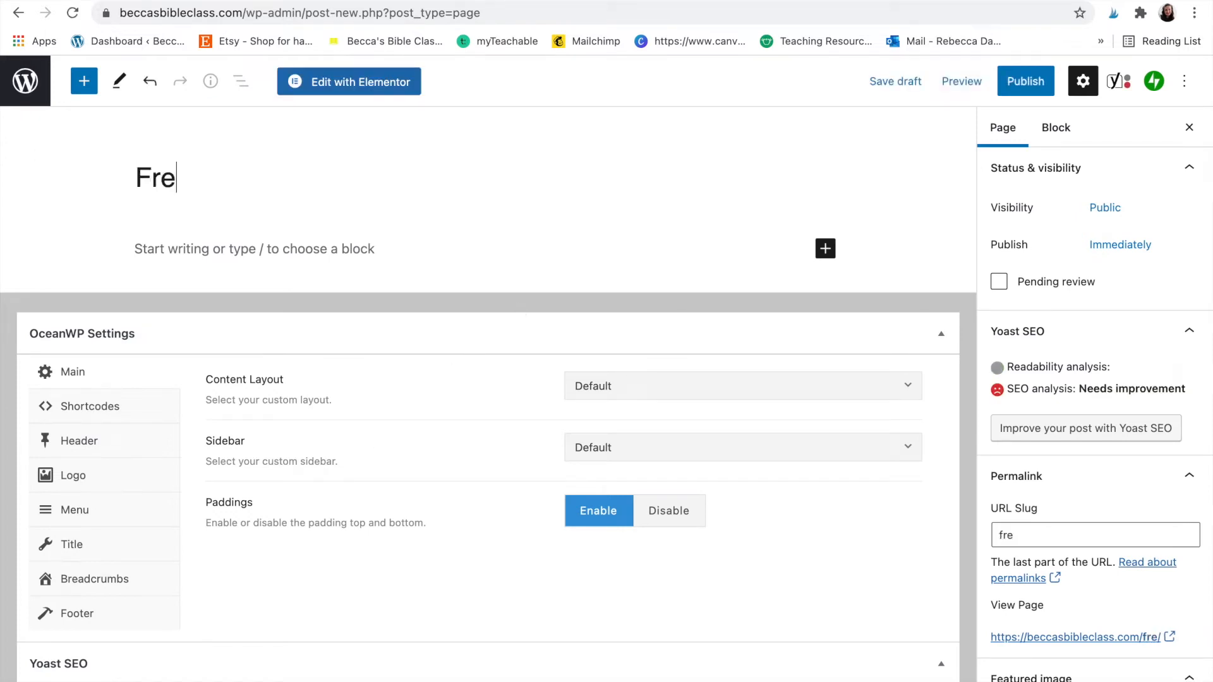
pyautogui.write('e resource li')
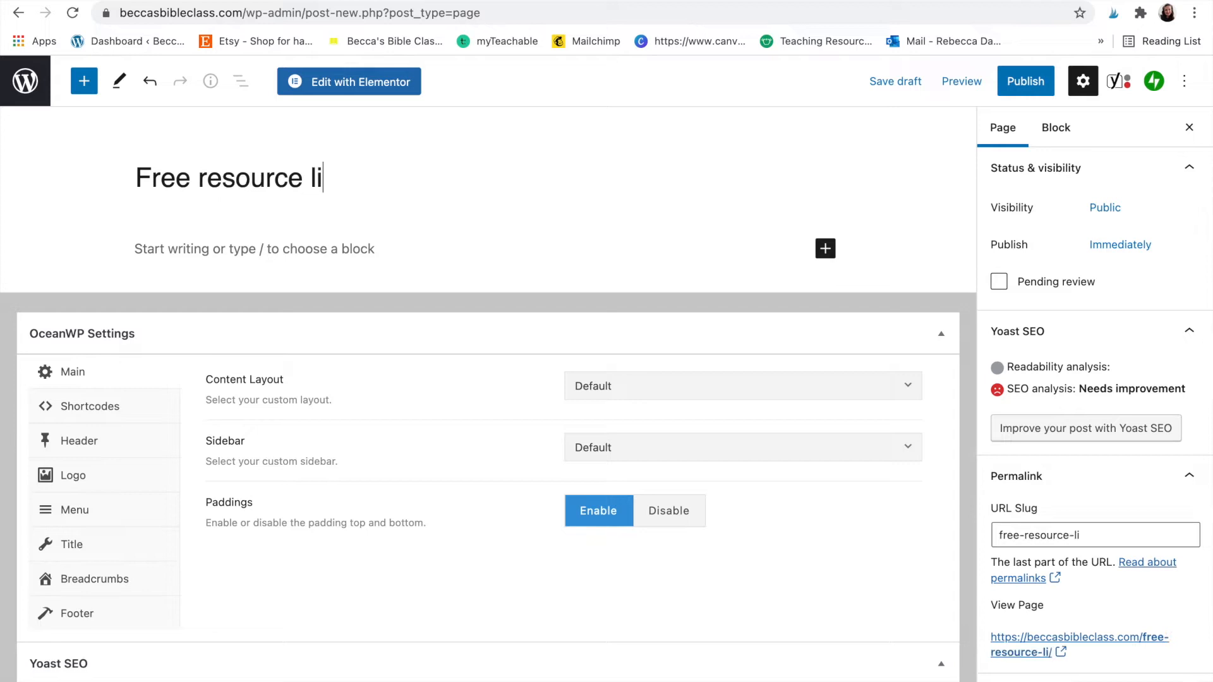
pyautogui.write('brary (demo')
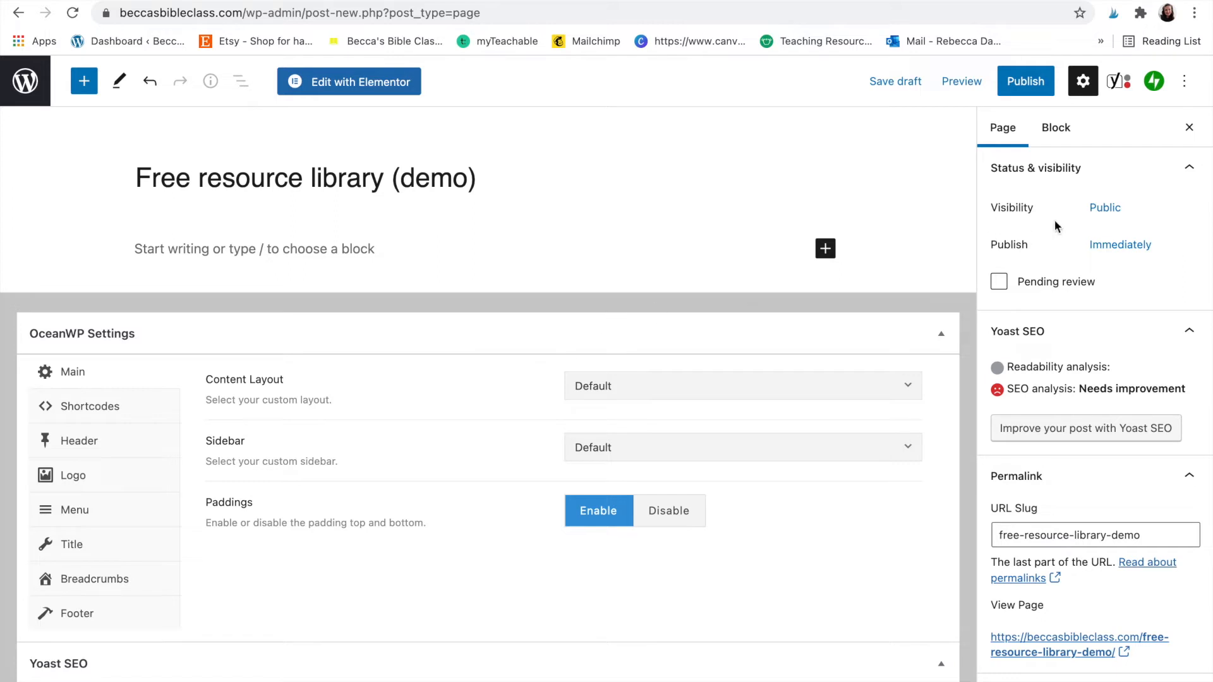
pyautogui.click(1116, 212)
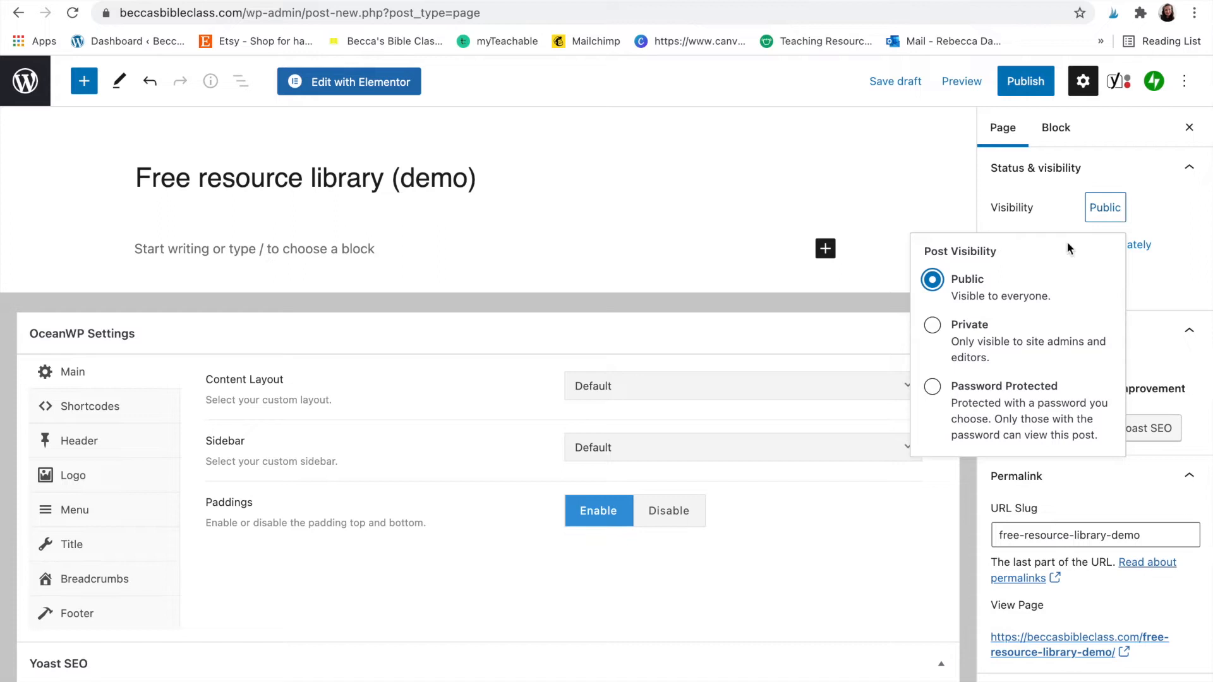
pyautogui.click(933, 388)
pyautogui.click(983, 465)
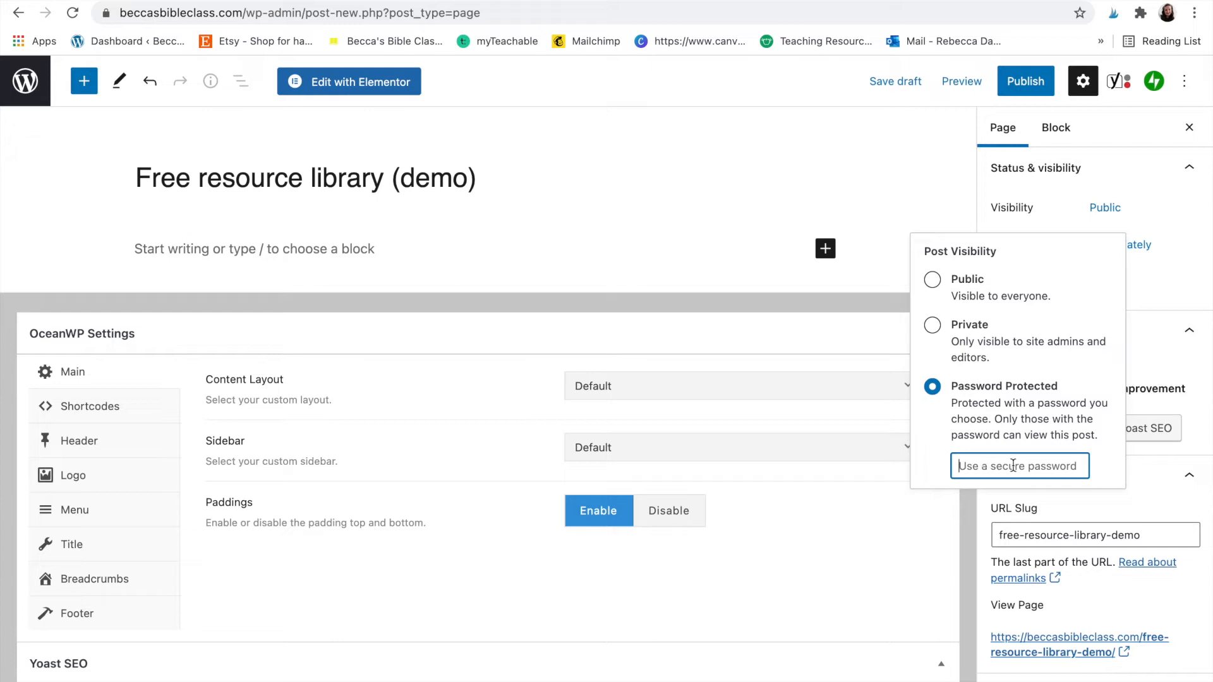
pyautogui.write('DEMO')
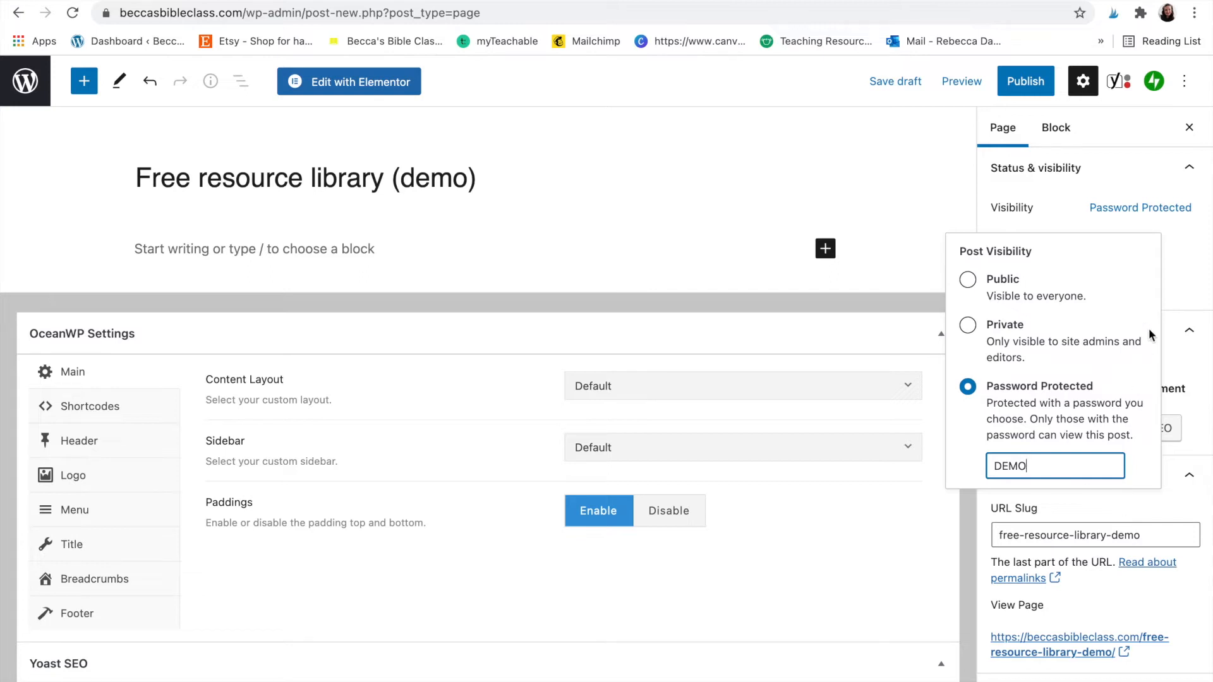
pyautogui.click(1181, 253)
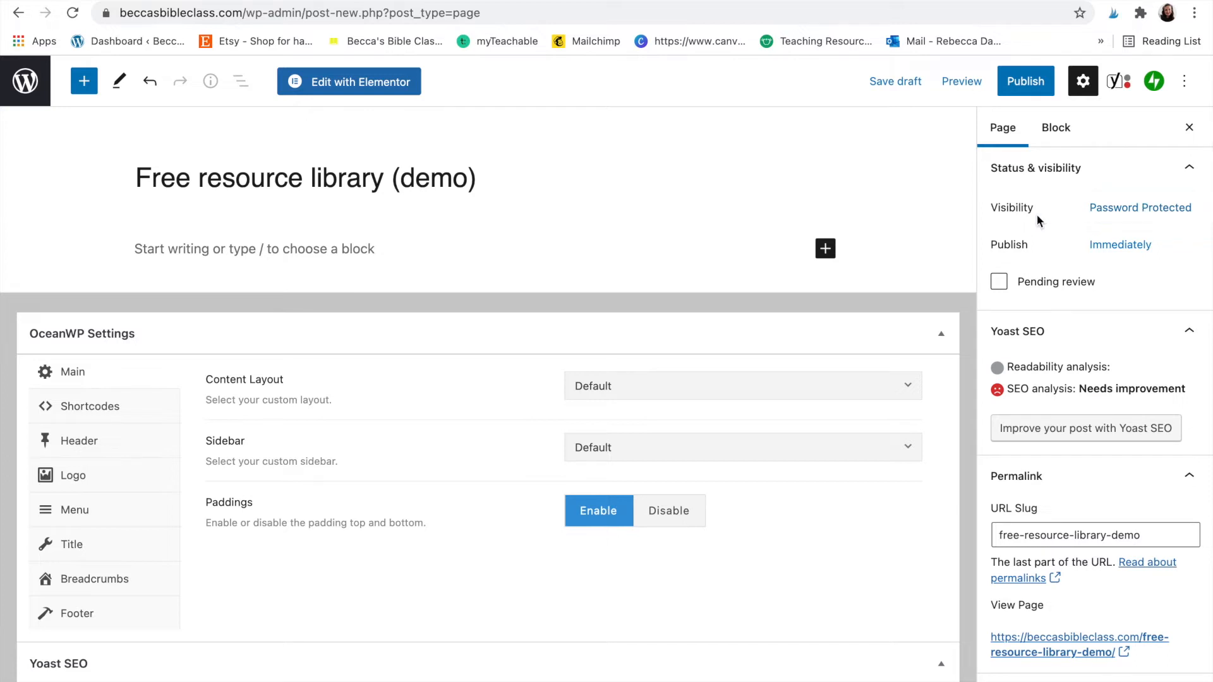
pyautogui.press('super+t')
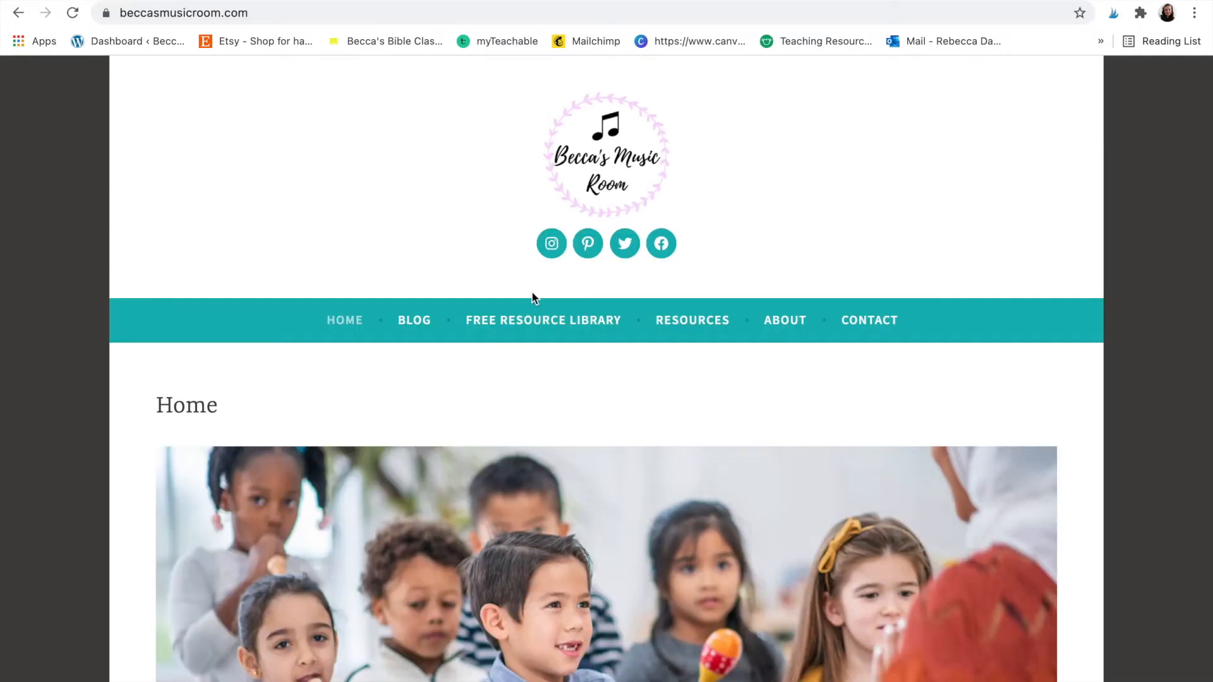
# - Unlock Becca's Music Room Free Resource Library with its password, look through the resources, then return to the editor
pyautogui.click(542, 324)
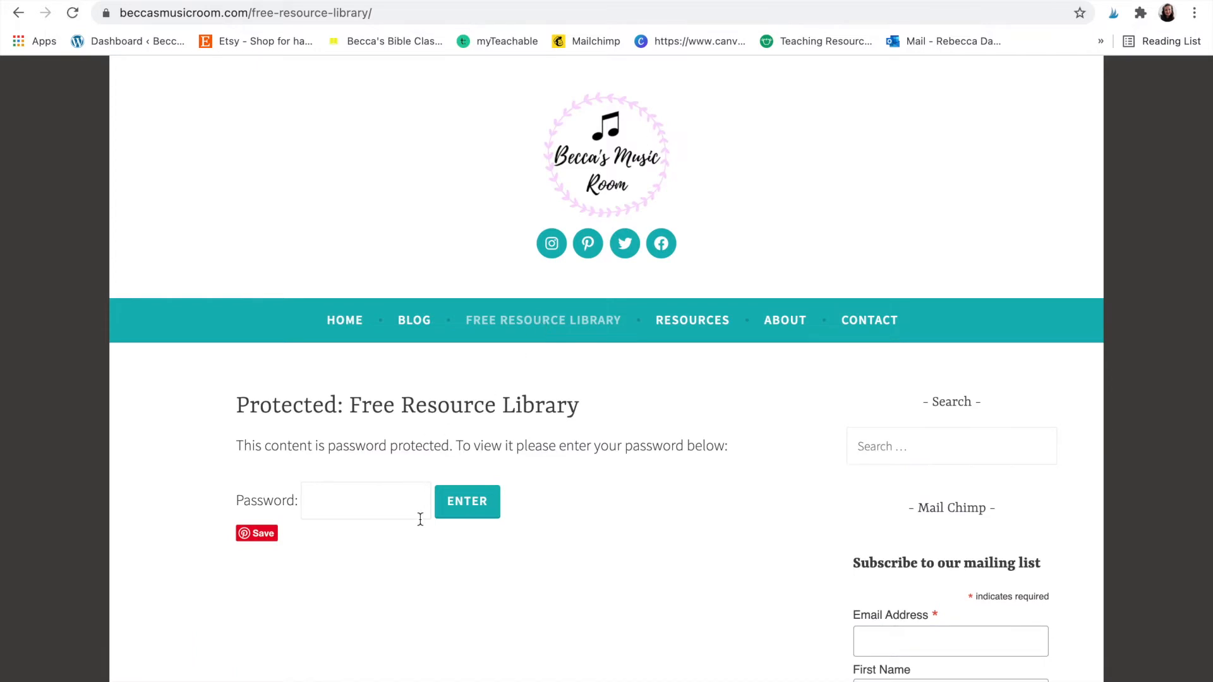
pyautogui.scroll(-3, 405, 587)
pyautogui.click(377, 402)
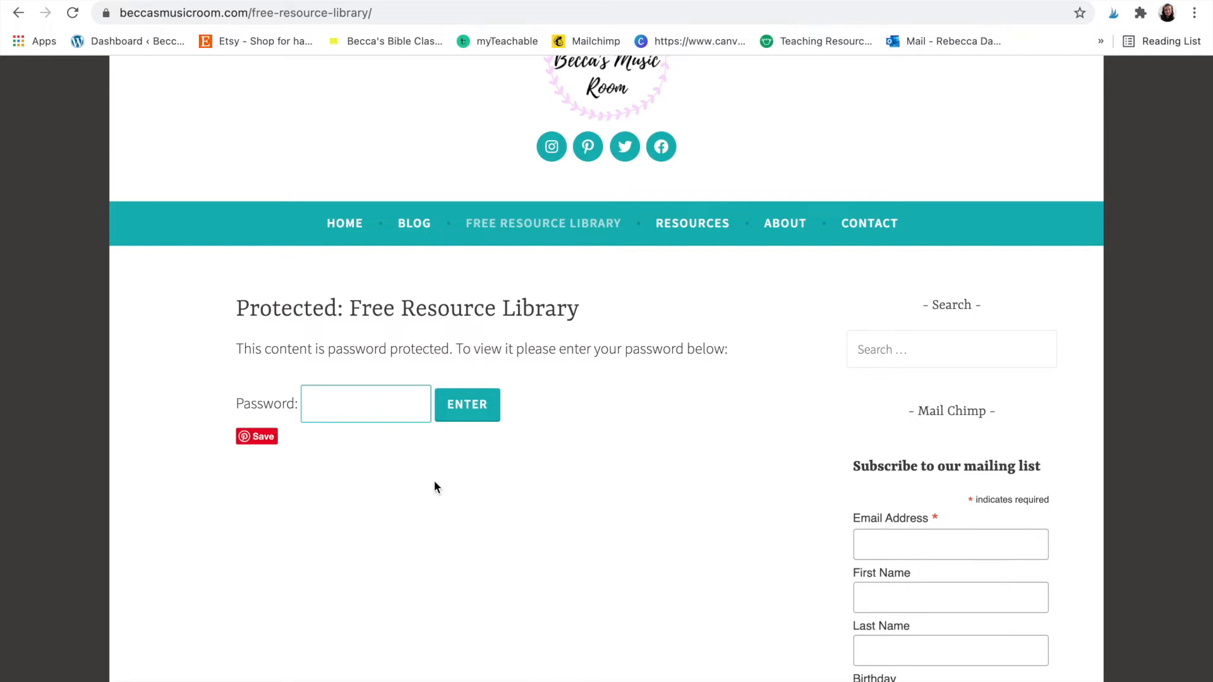
pyautogui.write('•••••••')
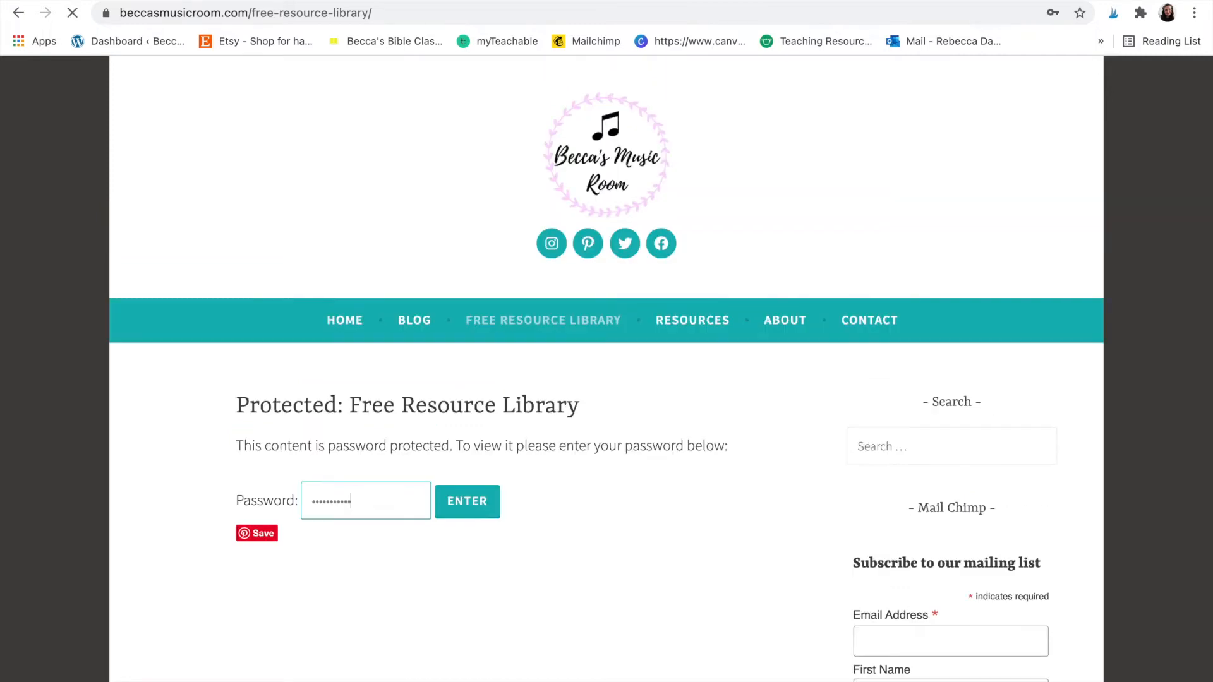
pyautogui.press('Return')
pyautogui.scroll(-3, 400, 504)
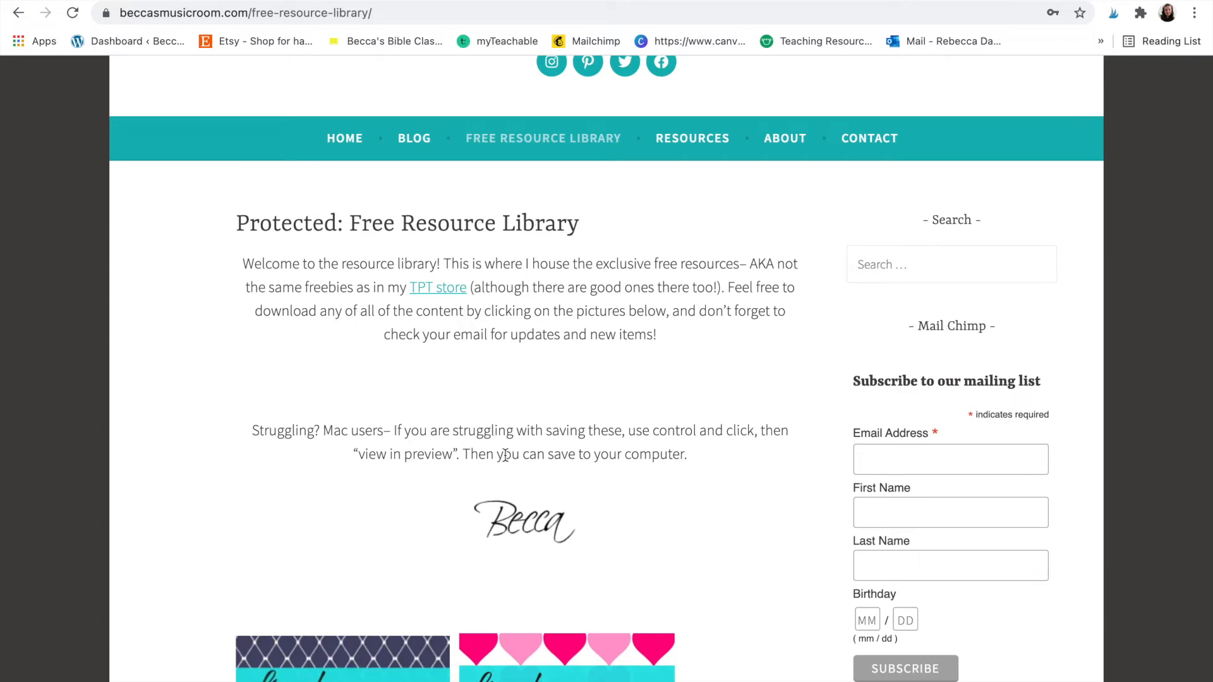
pyautogui.scroll(-12, 505, 455)
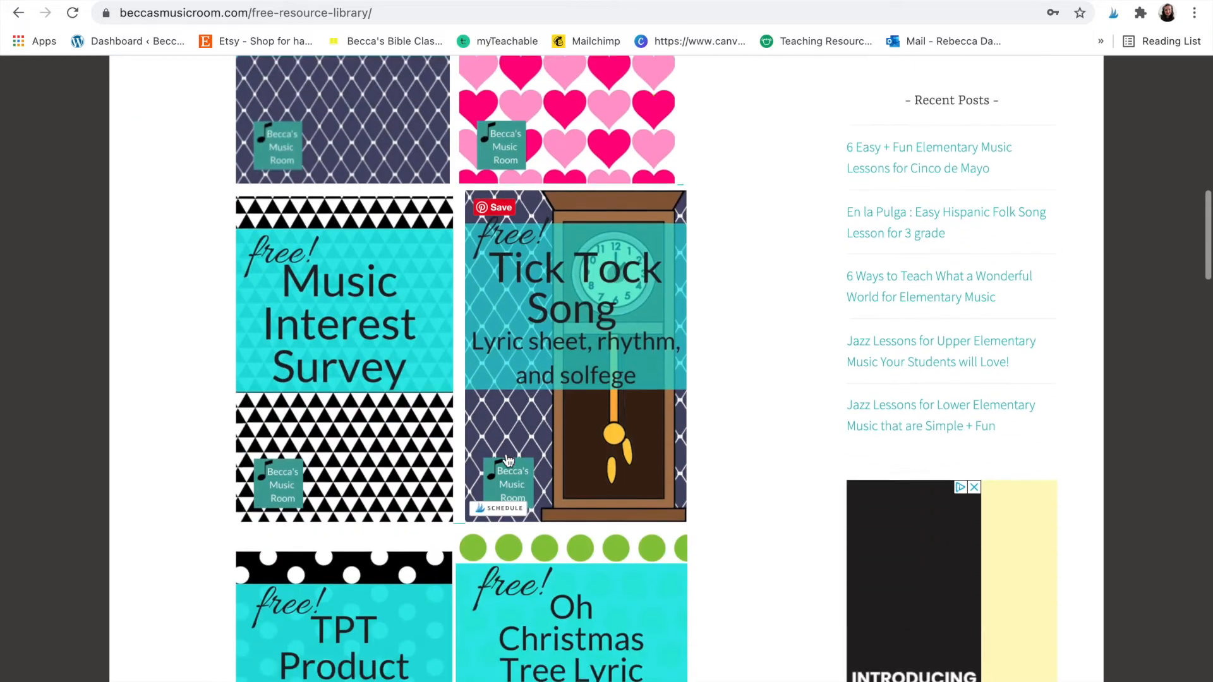
pyautogui.scroll(-20, 507, 460)
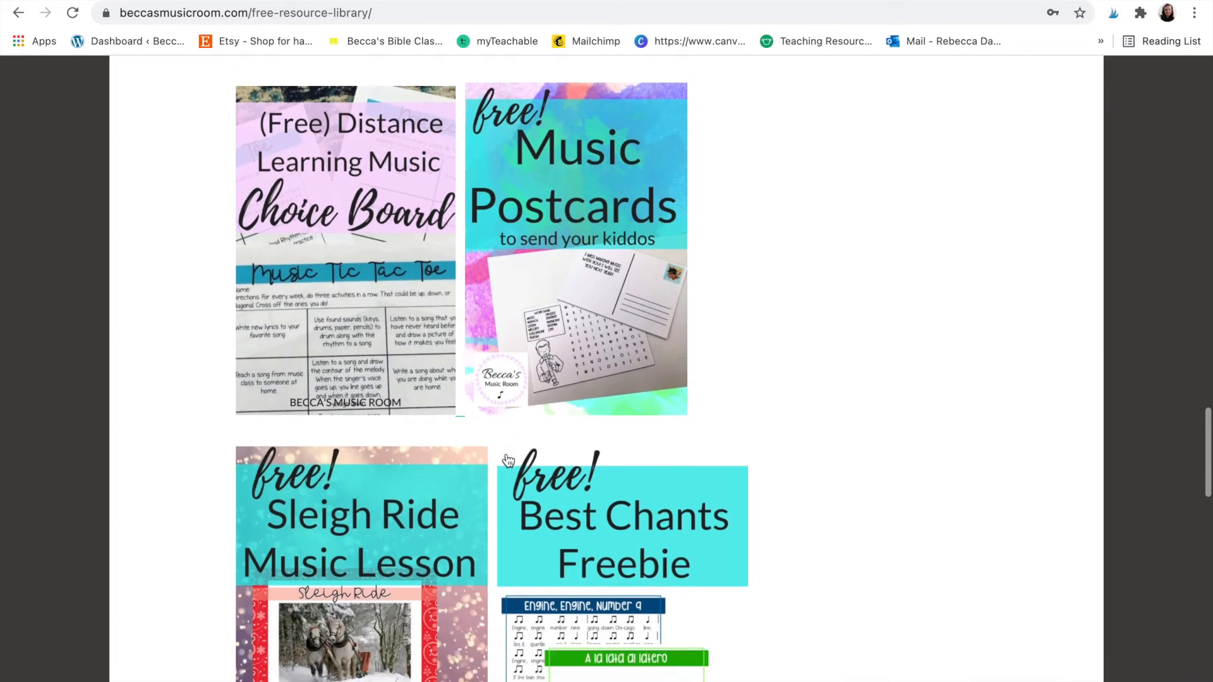
pyautogui.scroll(-11, 507, 459)
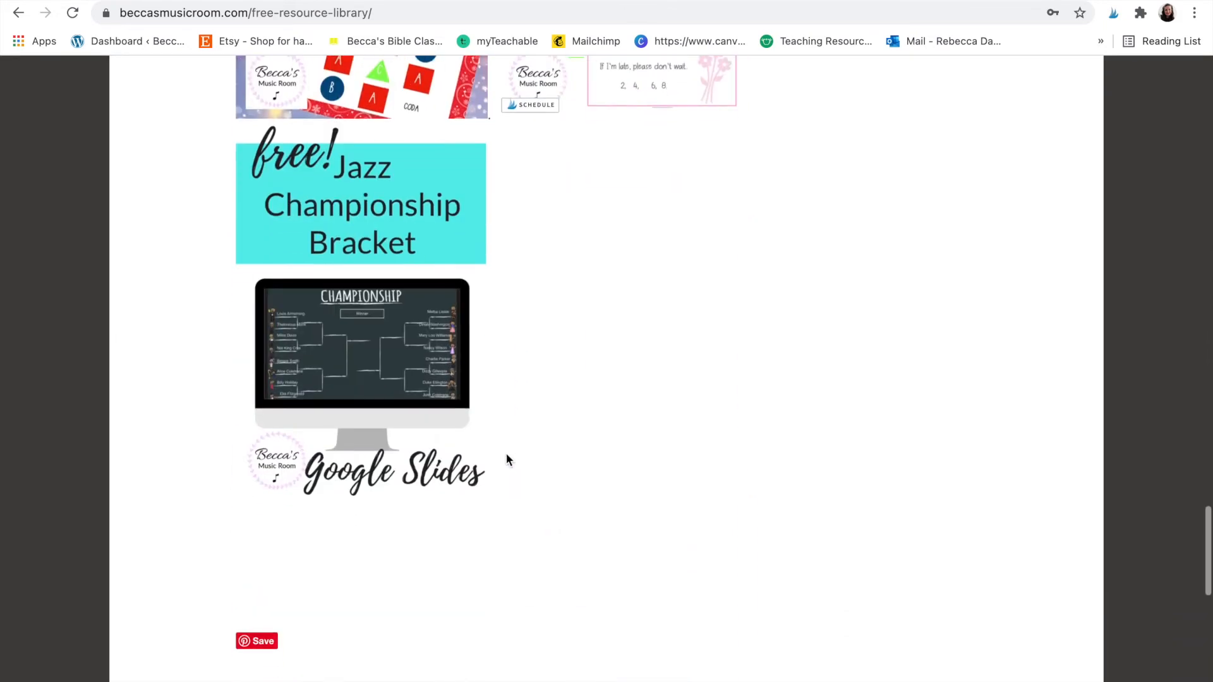
pyautogui.scroll(20, 509, 460)
pyautogui.click(710, 1)
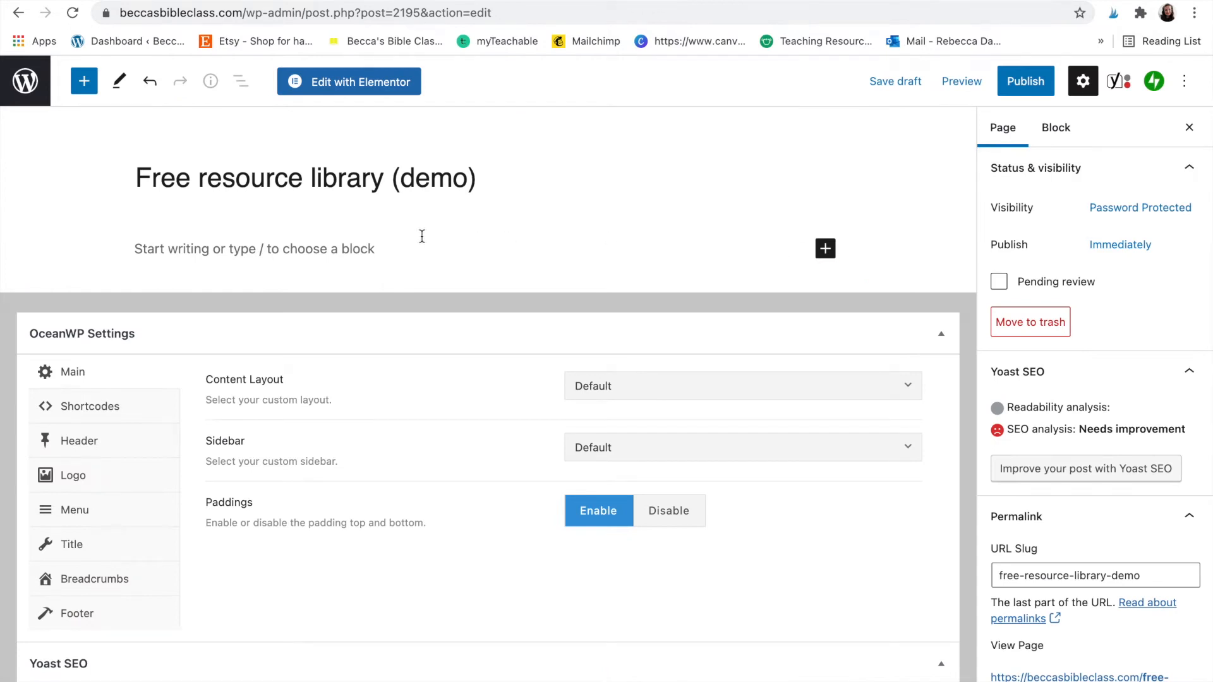
# - Insert an image block with the uploaded Solfege Game Boom Cards image, resized to about a third width
pyautogui.click(367, 249)
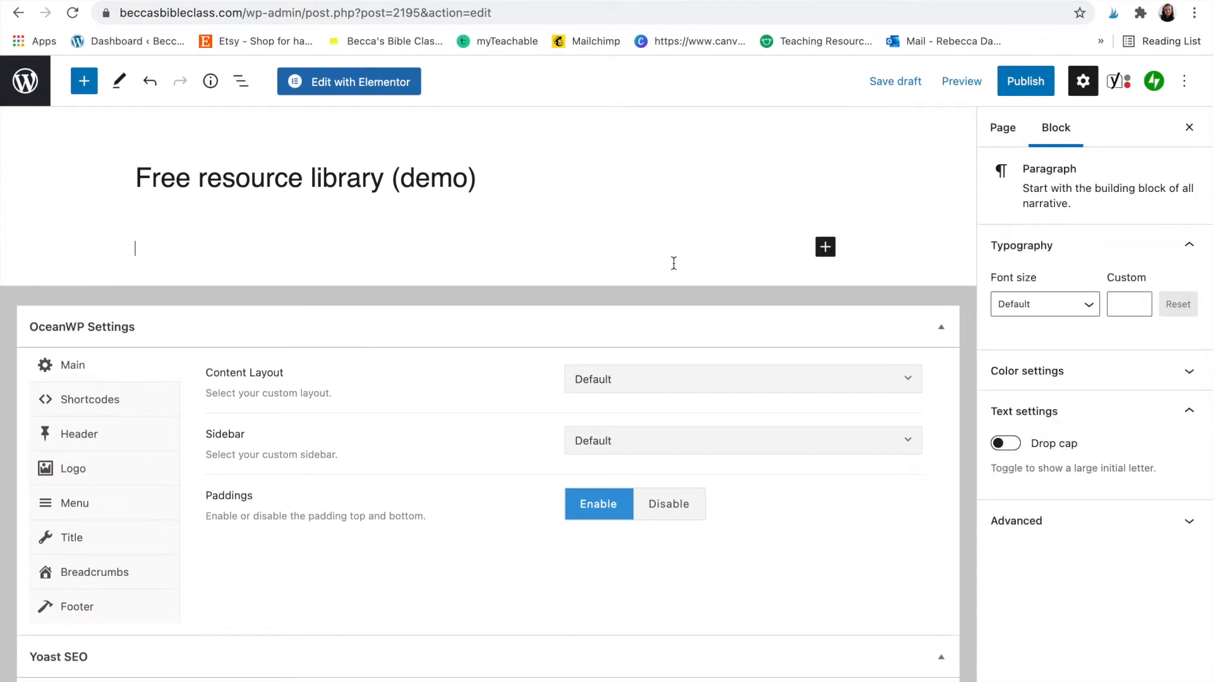
pyautogui.click(826, 249)
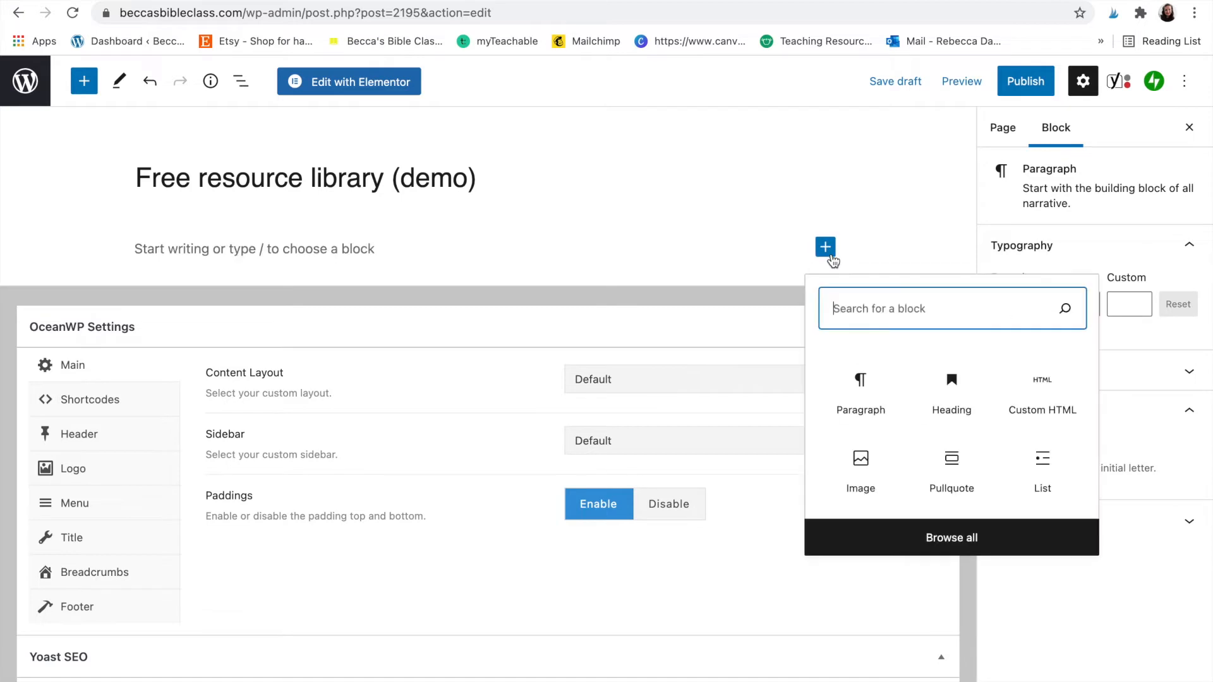
pyautogui.click(880, 471)
pyautogui.click(190, 359)
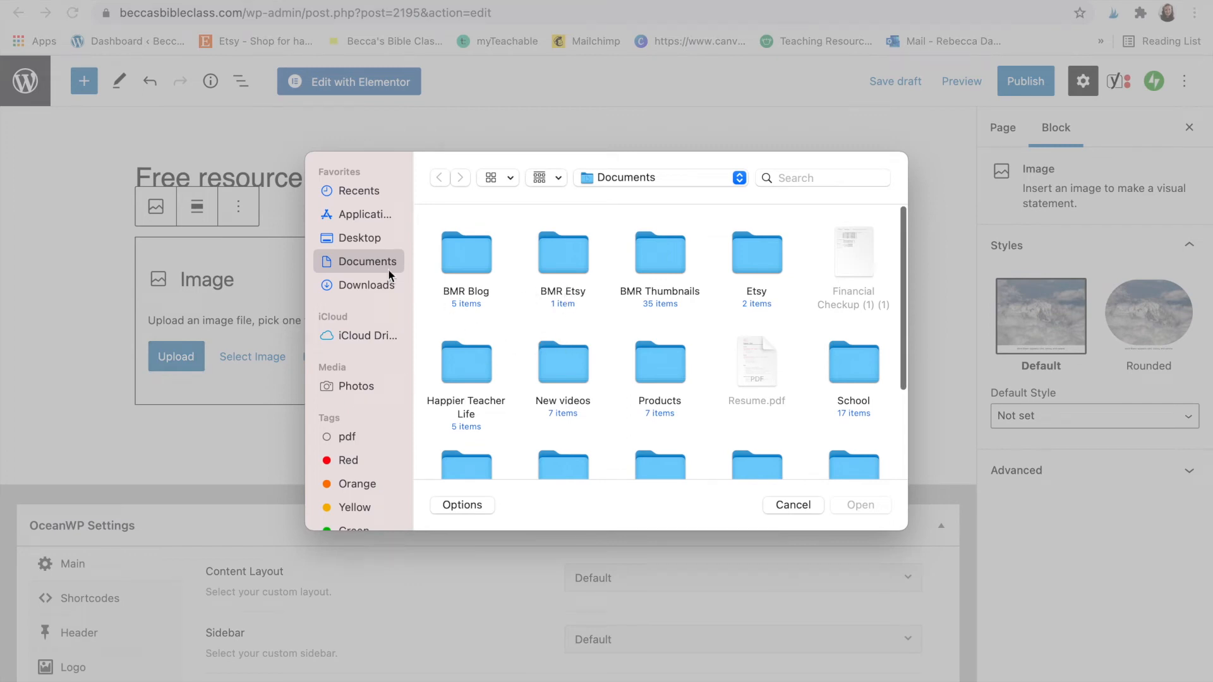
pyautogui.click(358, 285)
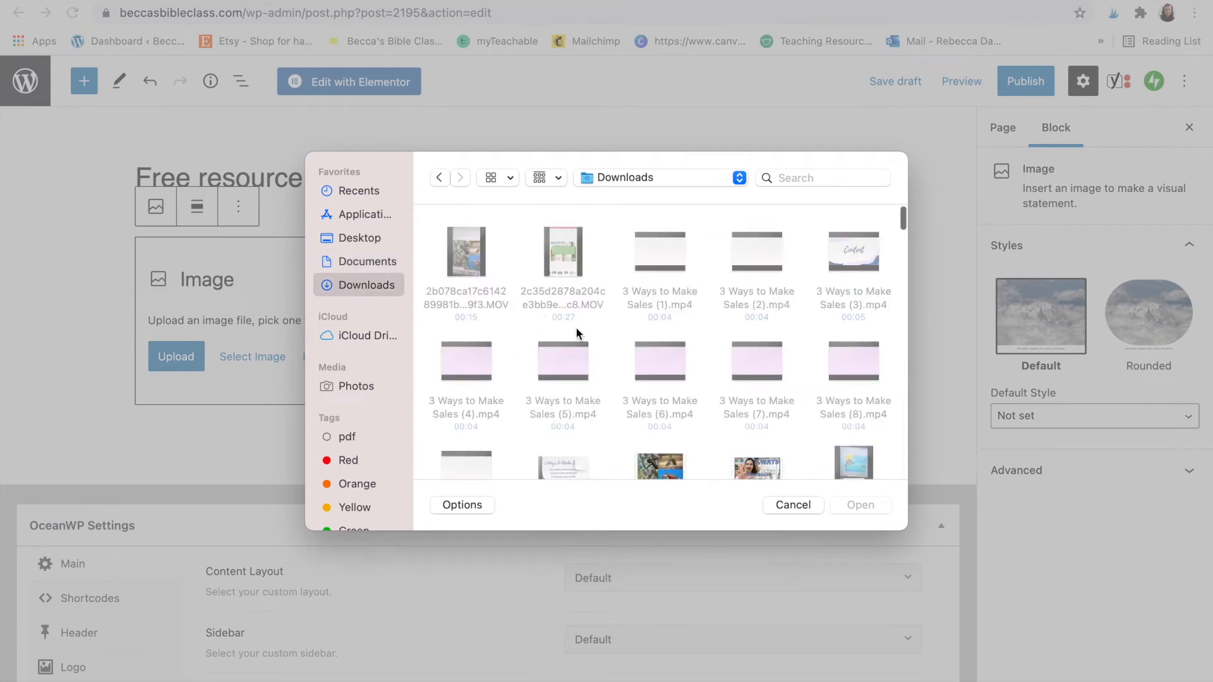
pyautogui.scroll(-3, 575, 327)
pyautogui.scroll(-10, 575, 328)
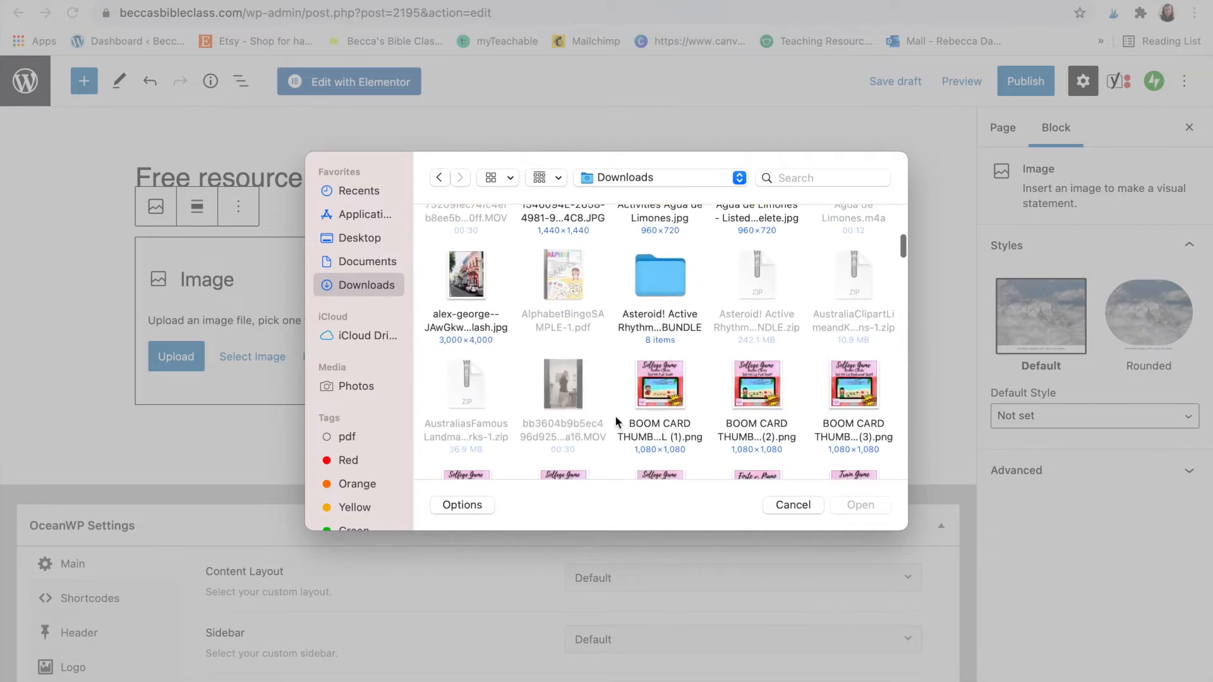
pyautogui.click(661, 344)
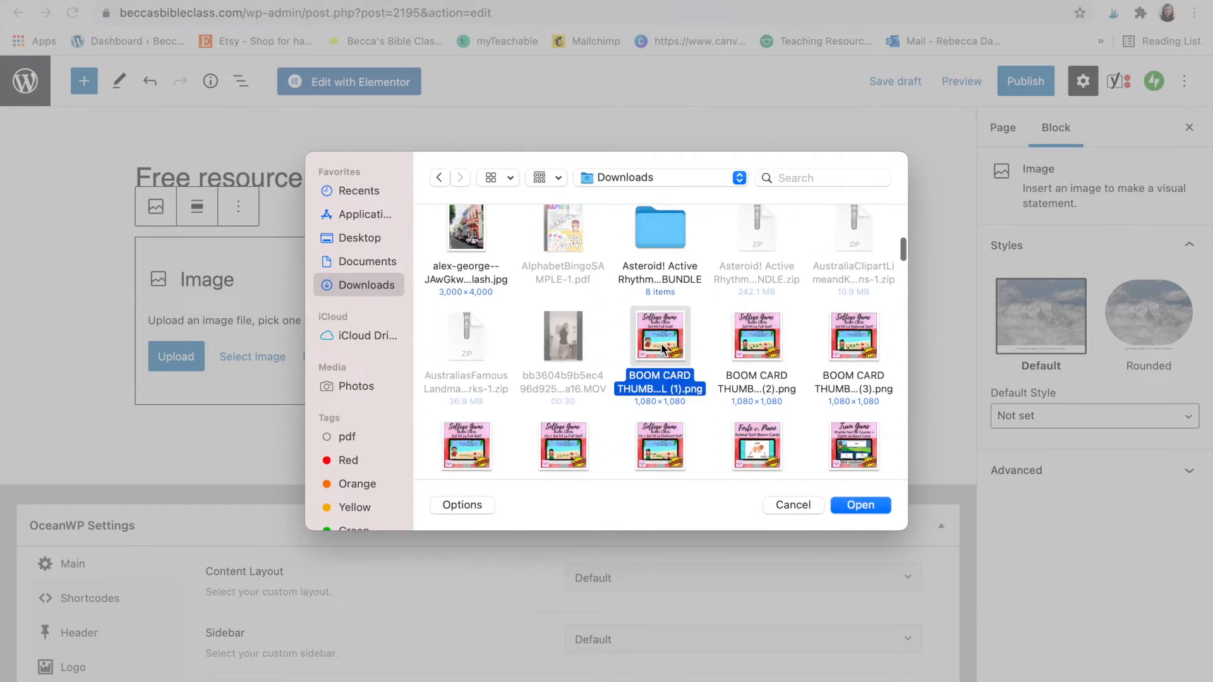
pyautogui.click(854, 506)
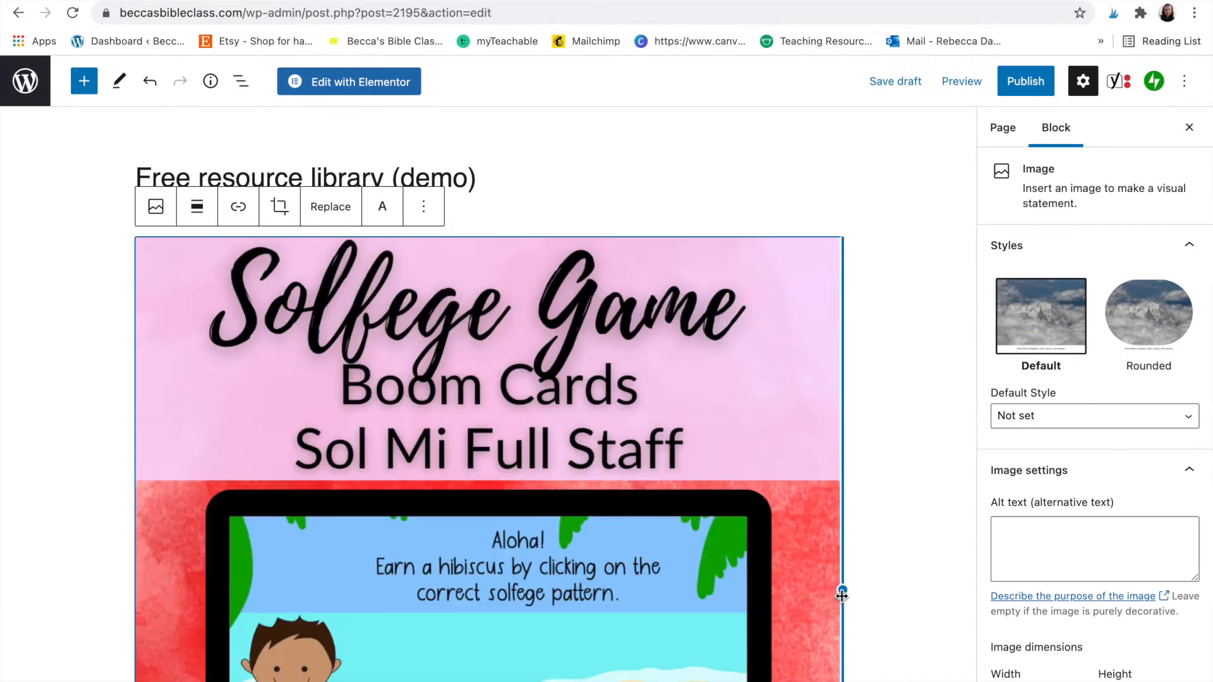
pyautogui.moveTo(844, 588); pyautogui.dragTo(395, 417)
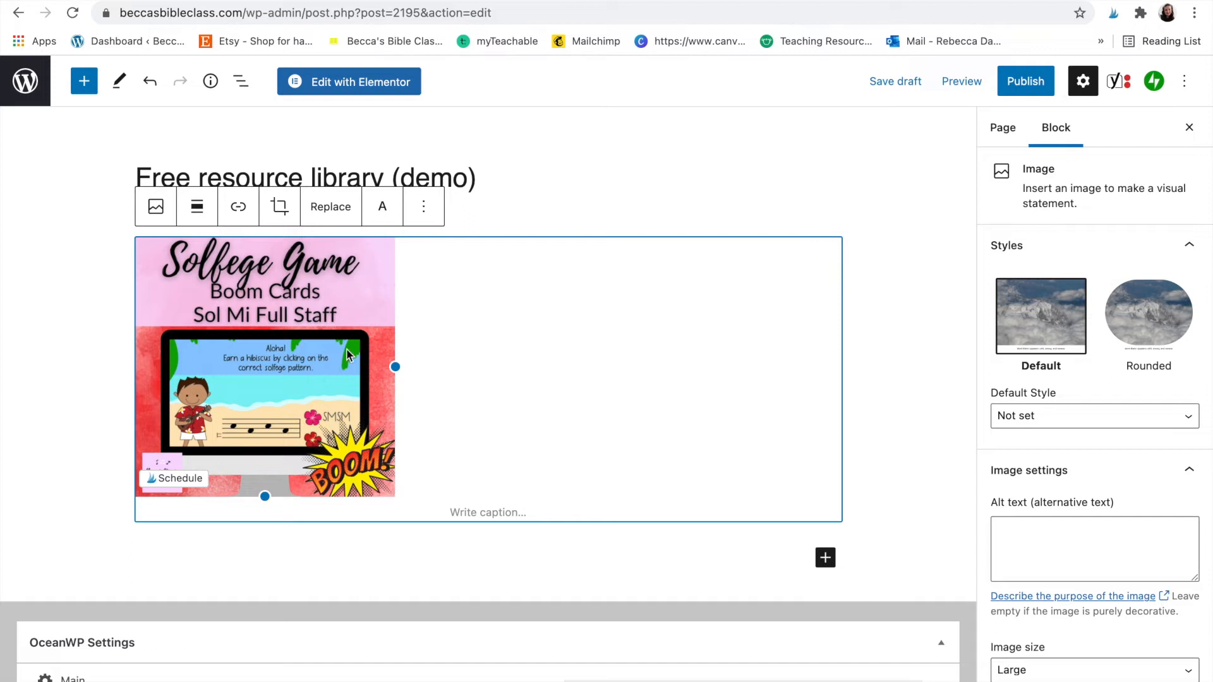
pyautogui.click(706, 181)
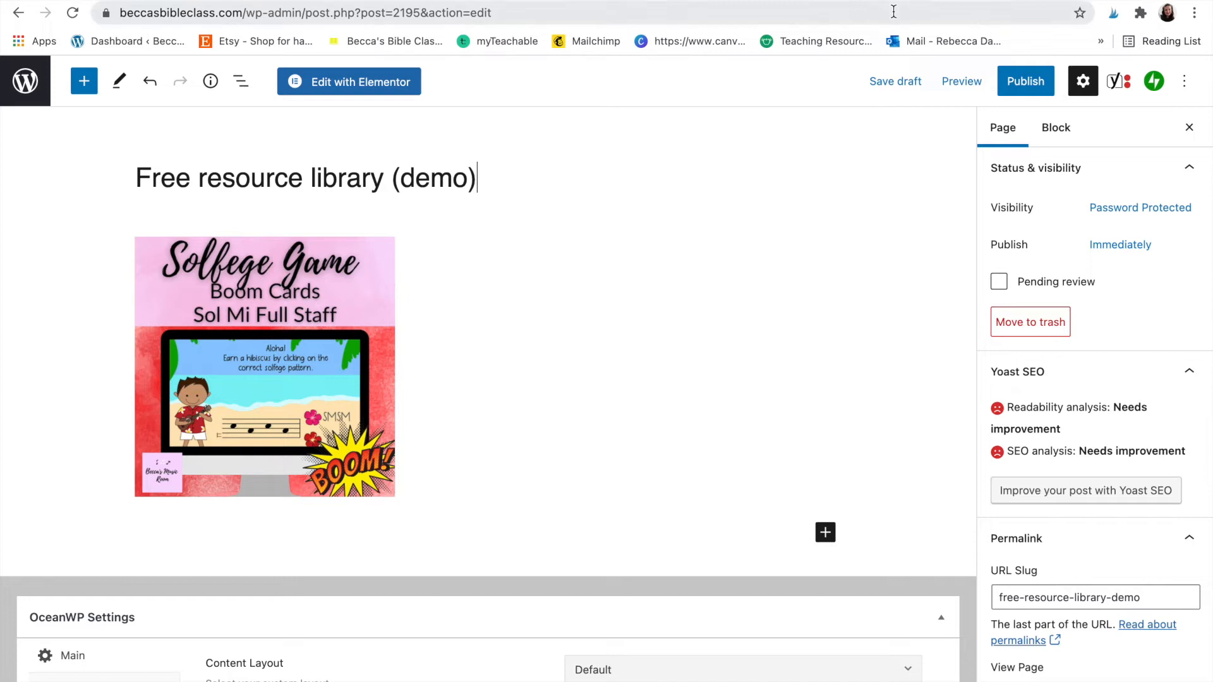
# - Copy the file URL of Snowflake-Object-Lesson.pdf from the Media Library in a new tab
pyautogui.press('super+t')
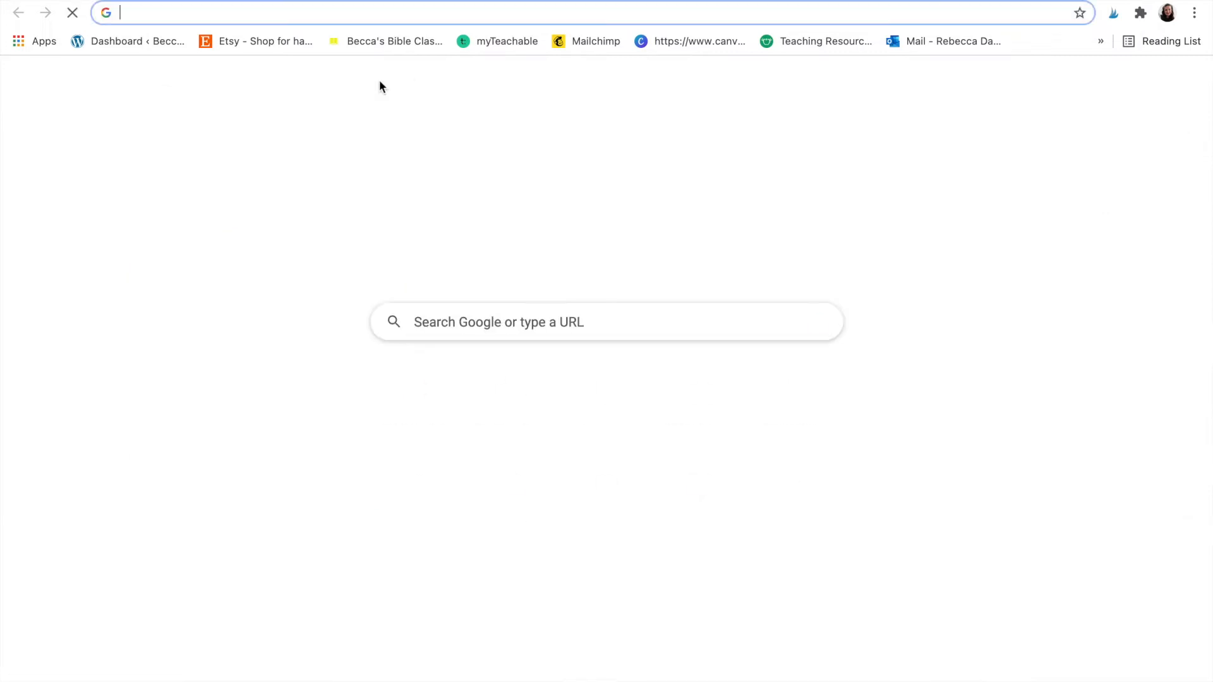
pyautogui.click(347, 43)
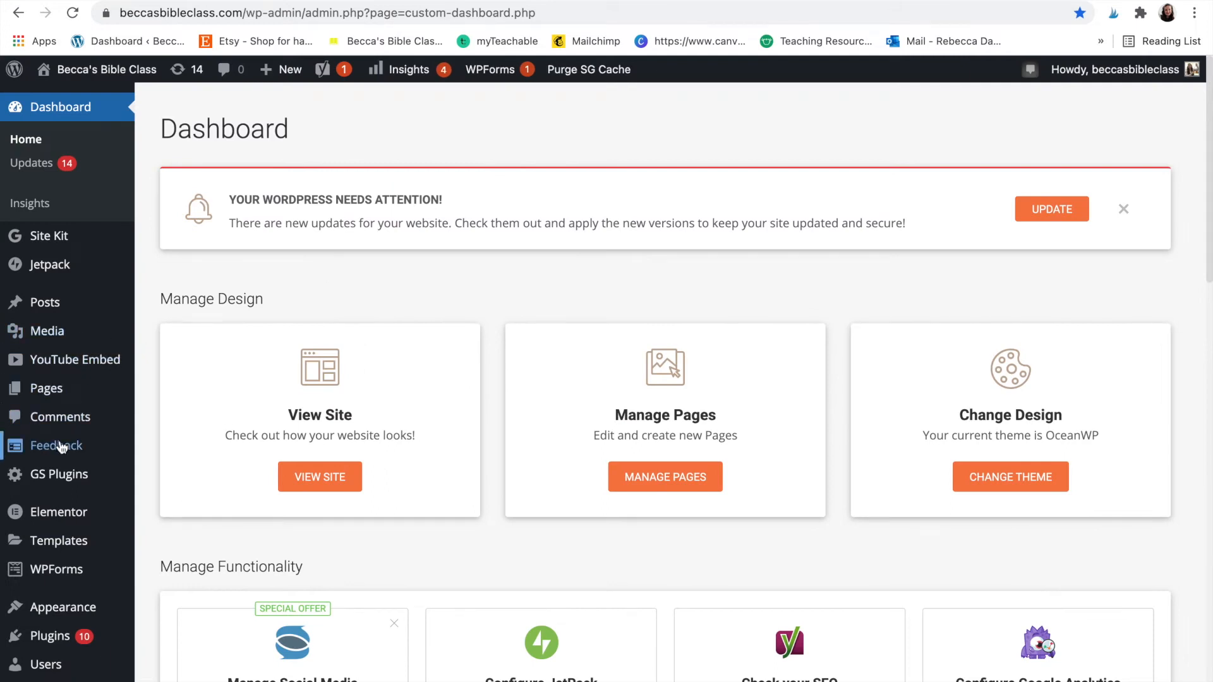
pyautogui.scroll(-1, 54, 539)
pyautogui.click(57, 303)
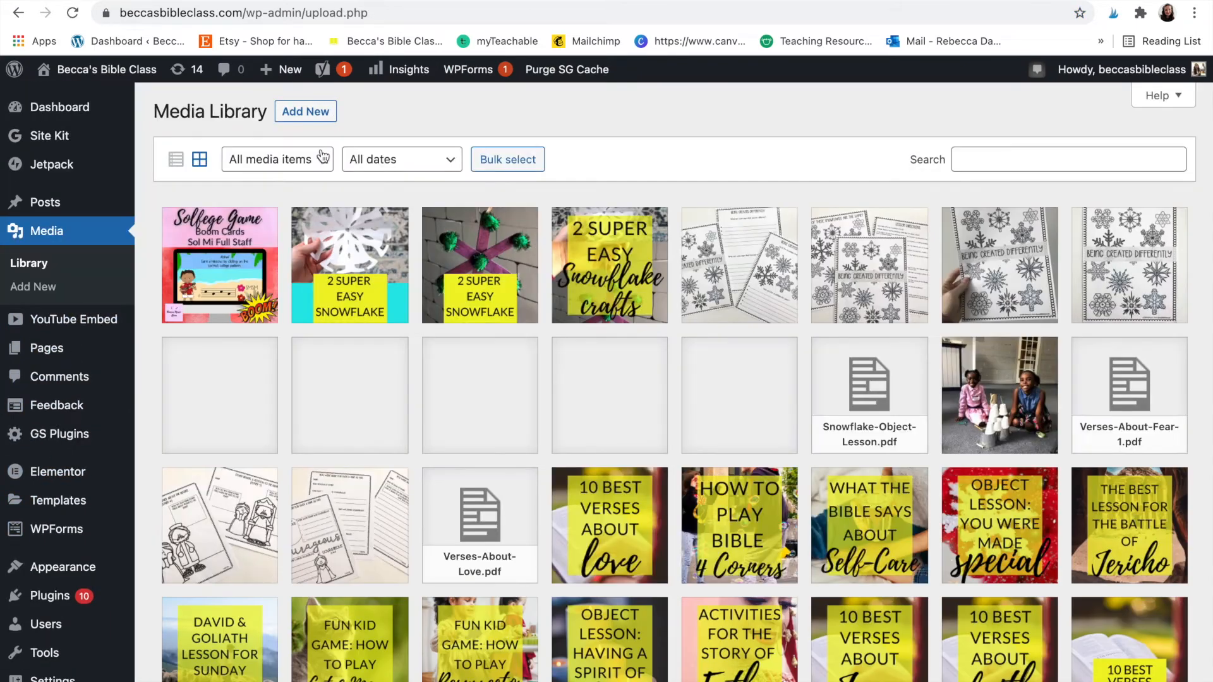
pyautogui.click(319, 121)
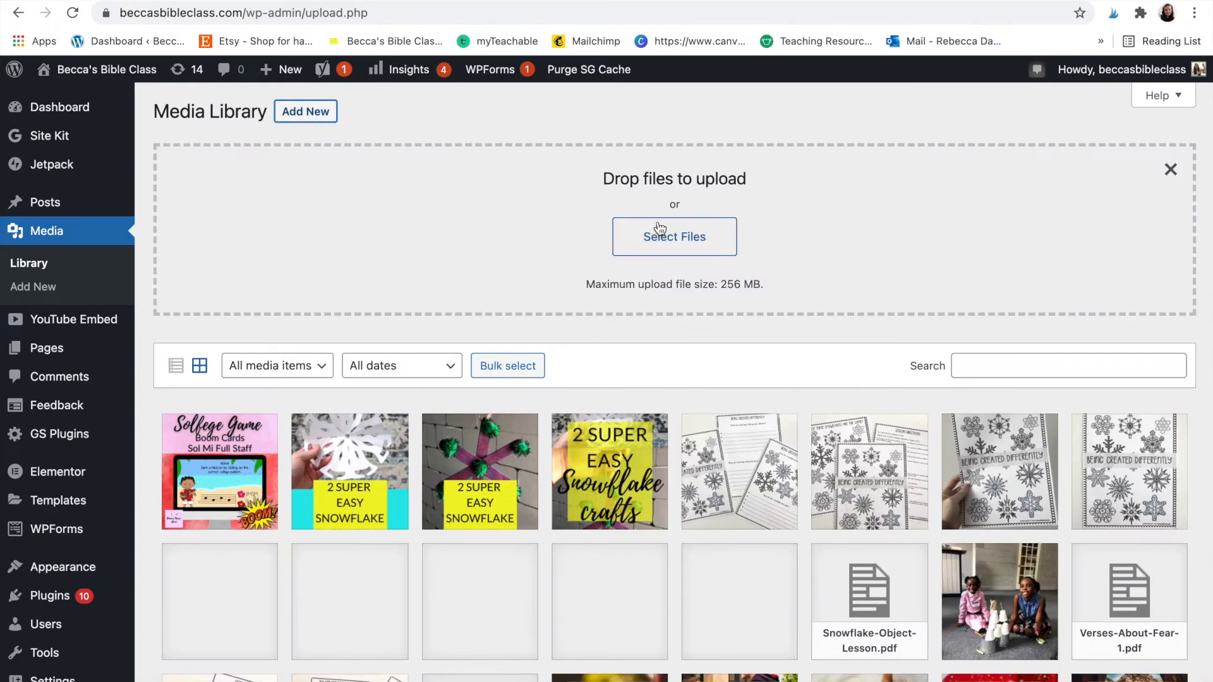
pyautogui.scroll(-5, 650, 252)
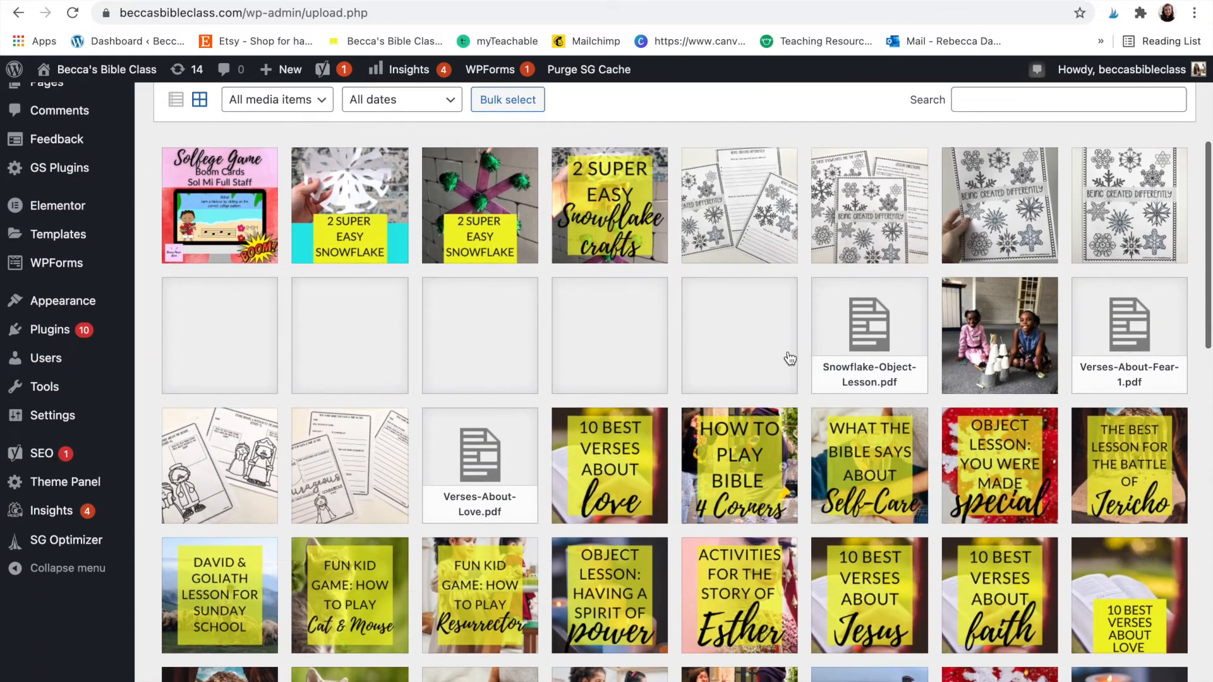
pyautogui.click(870, 325)
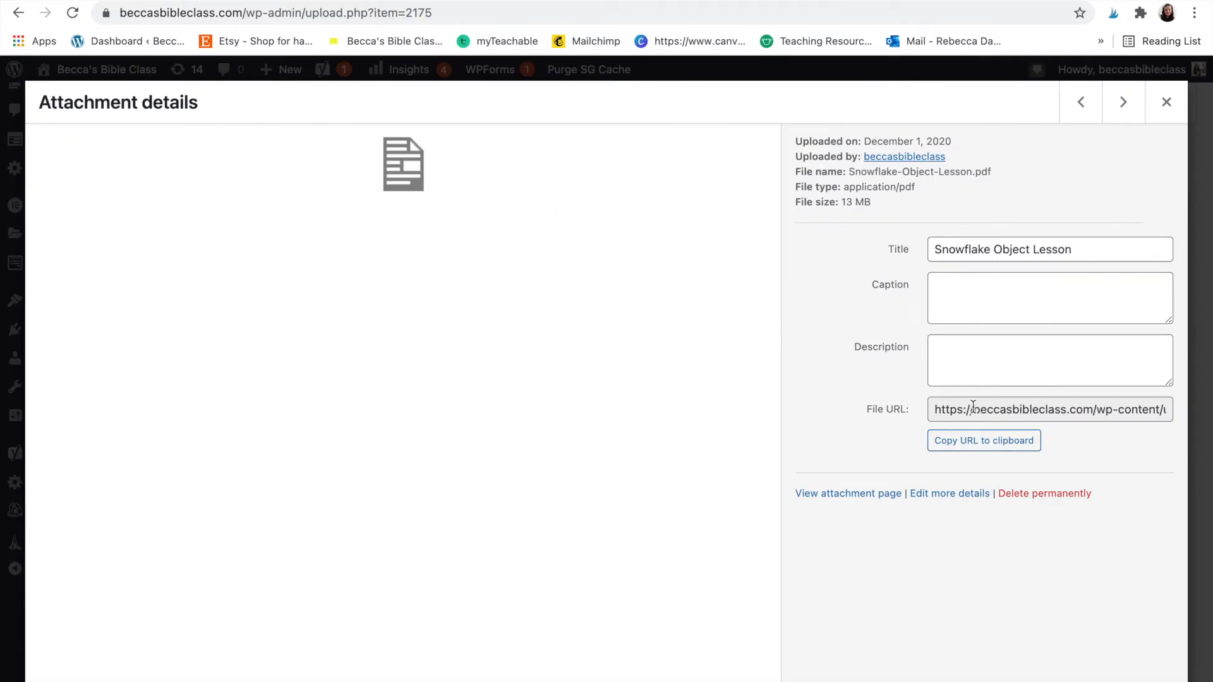
pyautogui.click(968, 446)
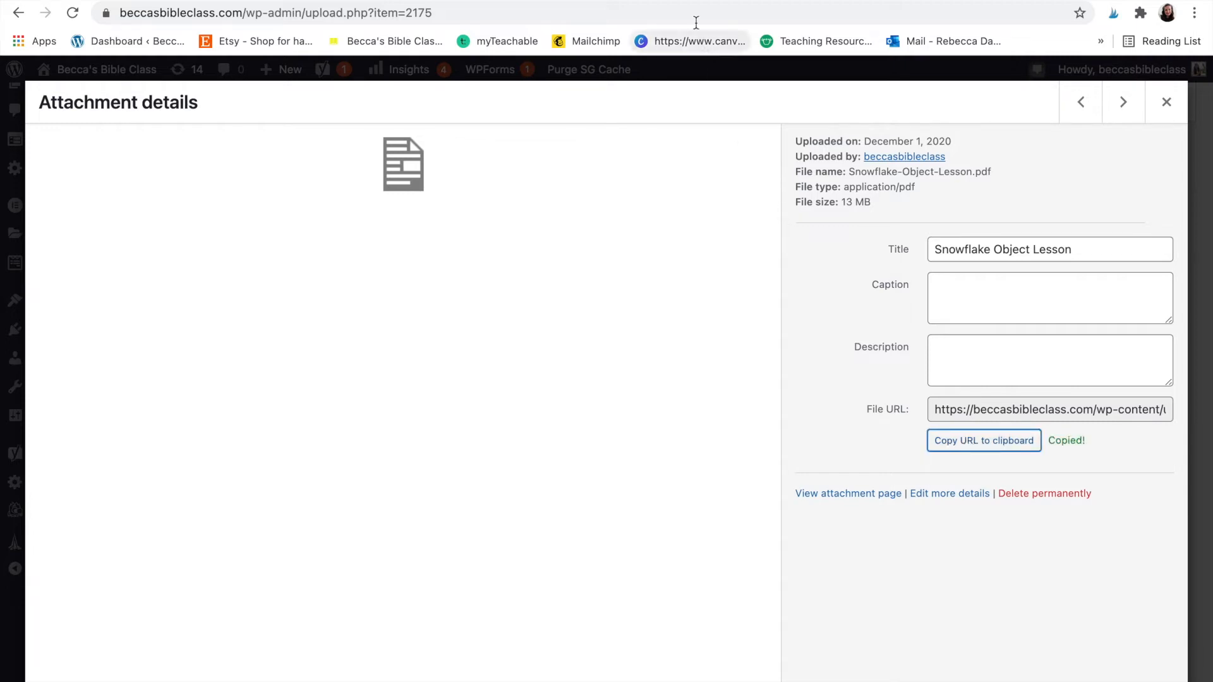
pyautogui.click(688, 1)
# - Link the Solfege Game image to the copied Snowflake-Object-Lesson.pdf URL
pyautogui.click(355, 301)
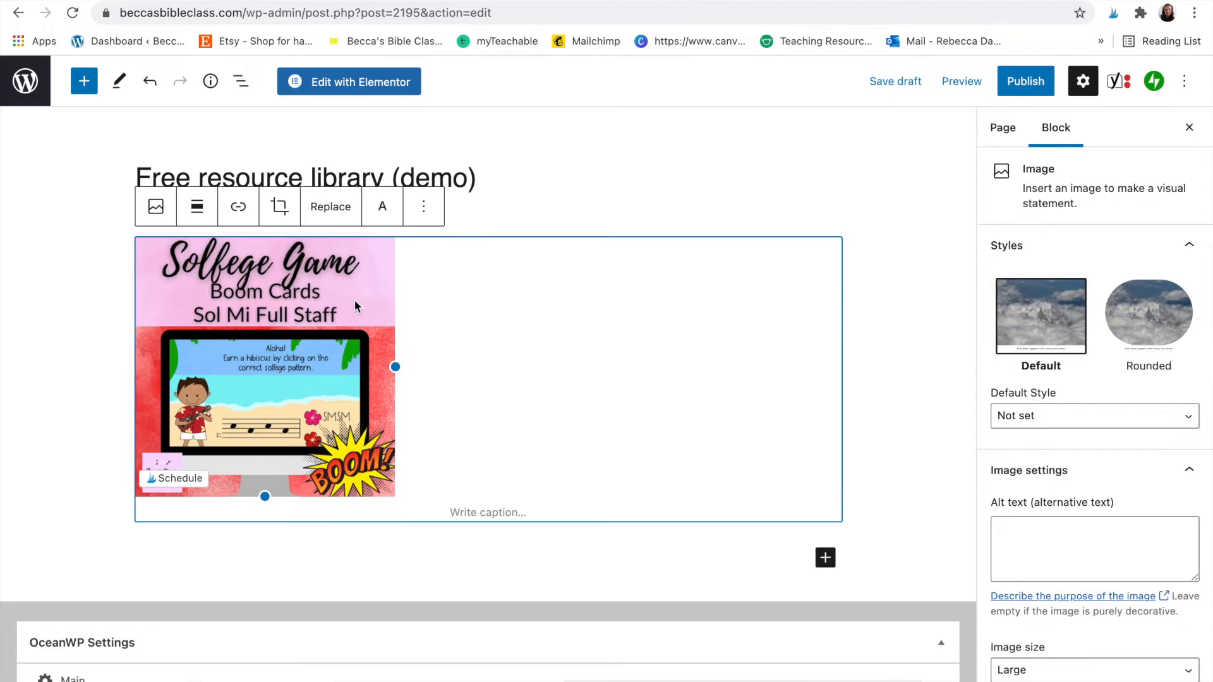
pyautogui.click(239, 210)
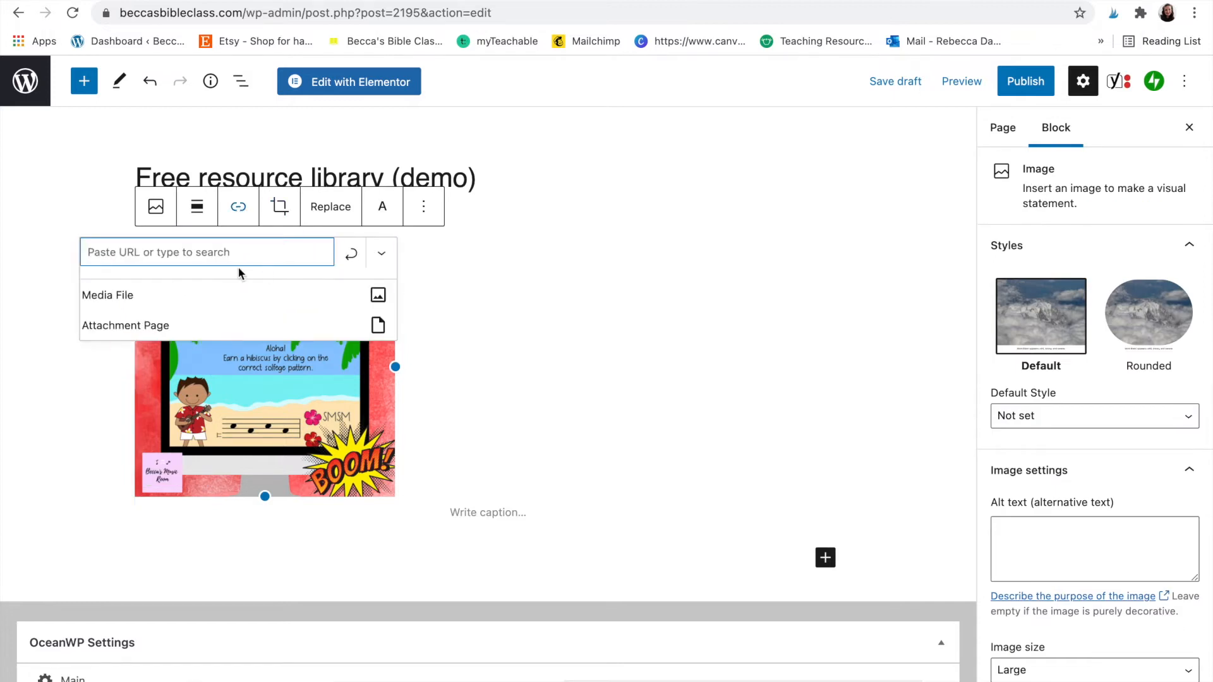
pyautogui.write('https://beccasbibleclass.com/wp-content/uploads/2020/12/Snowflake-Object-Lesson.pdf')
pyautogui.click(350, 253)
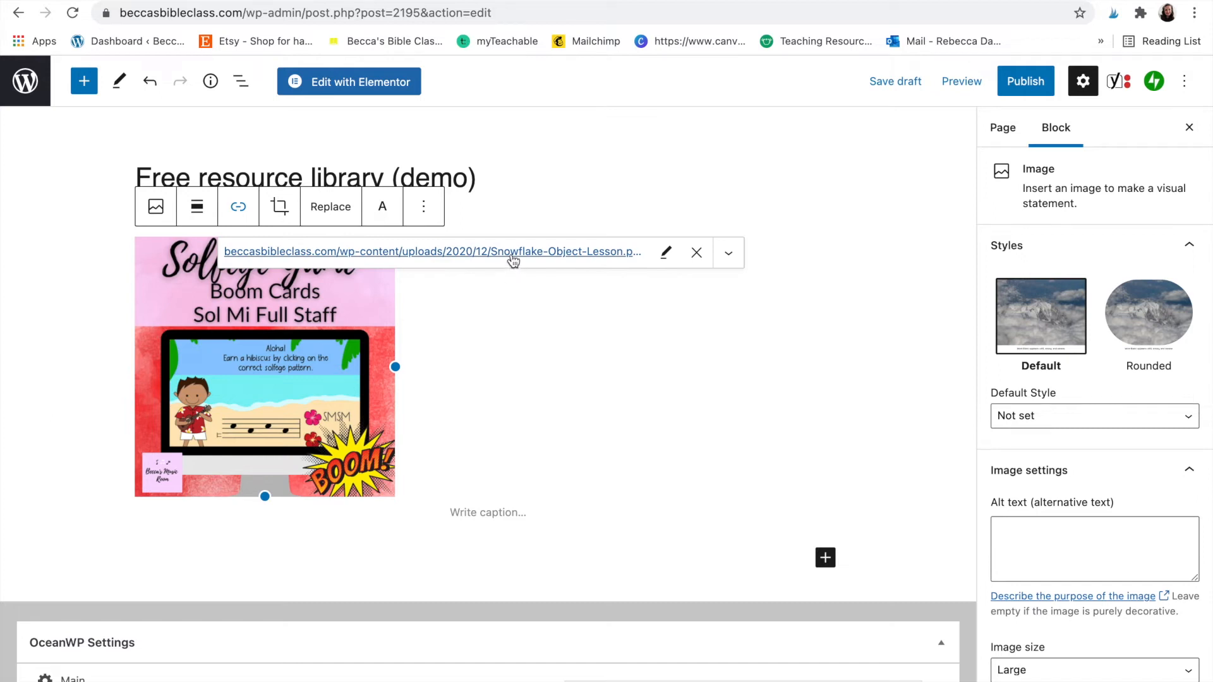
pyautogui.click(966, 1)
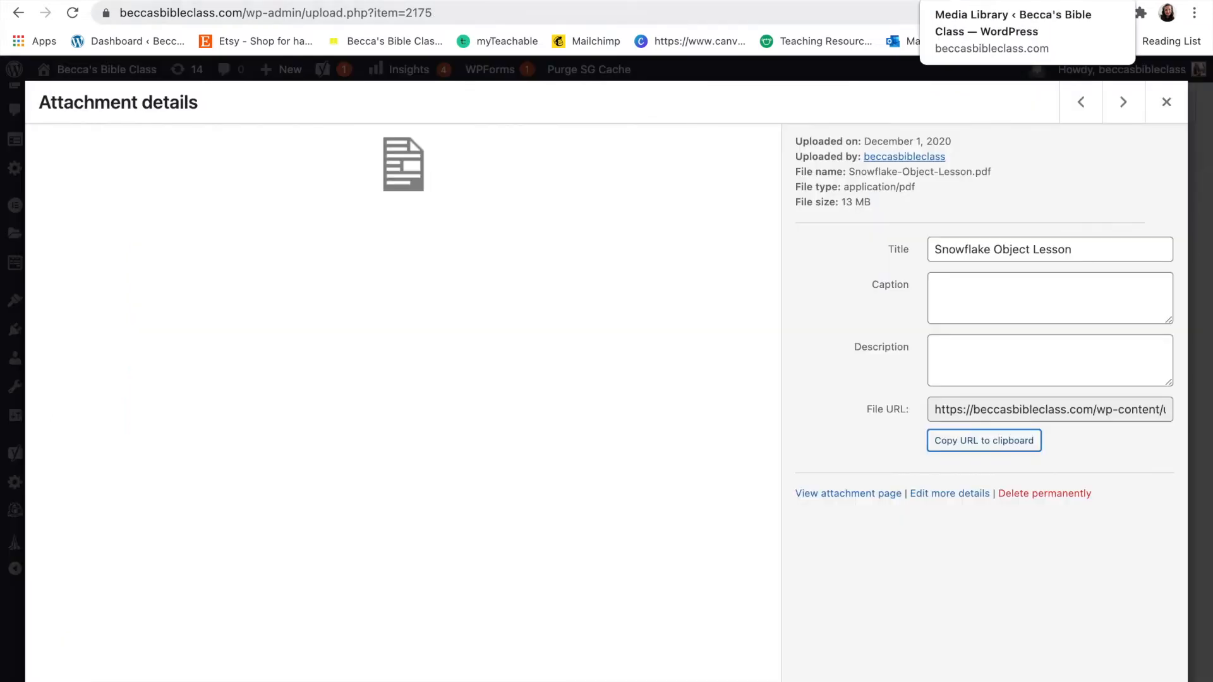
pyautogui.click(1159, 1)
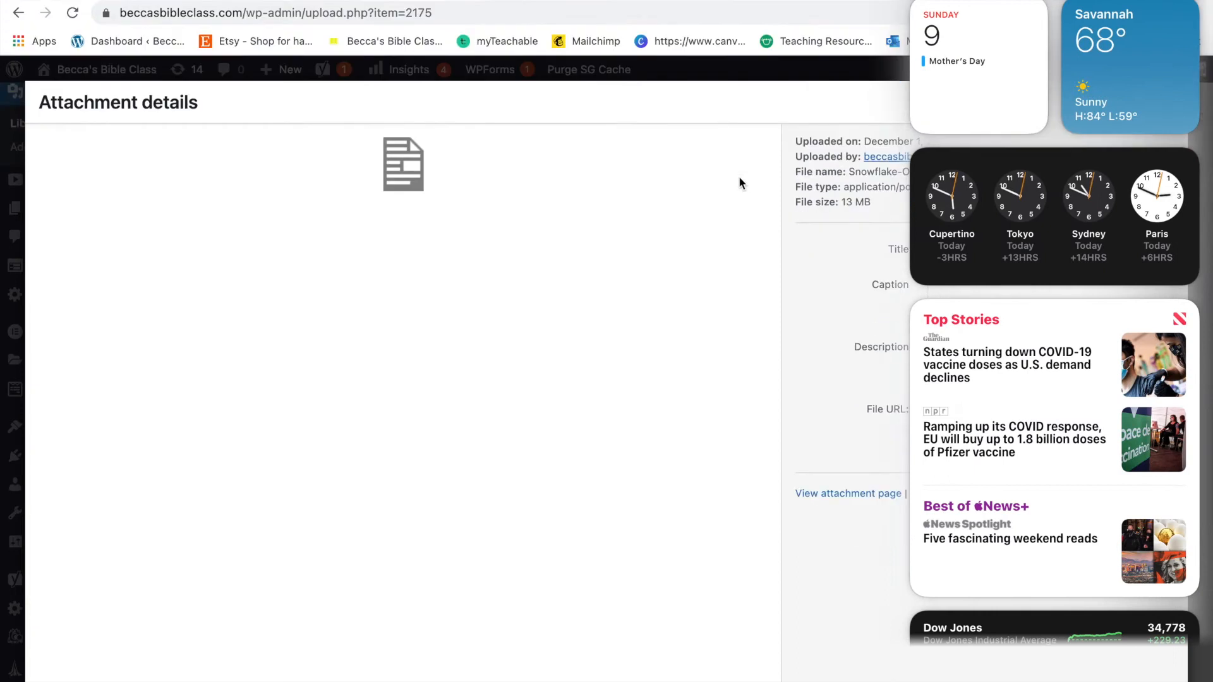
pyautogui.click(738, 176)
# - Open the Snowflake Object Lesson PDF in a new tab from its pasted URL
pyautogui.press('super+t')
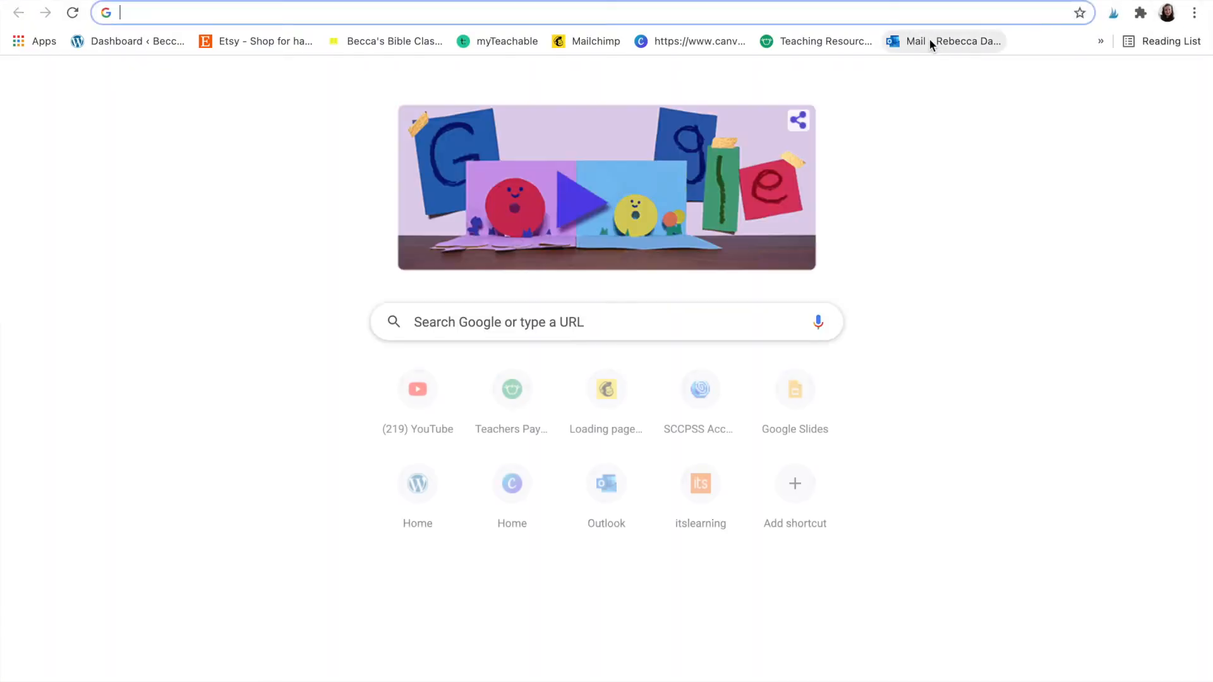
pyautogui.write('https://beccasbibleclass.com/wp-content/uploads/2020/12/Snowflake-Object-Lesson.pdf')
pyautogui.press('Return')
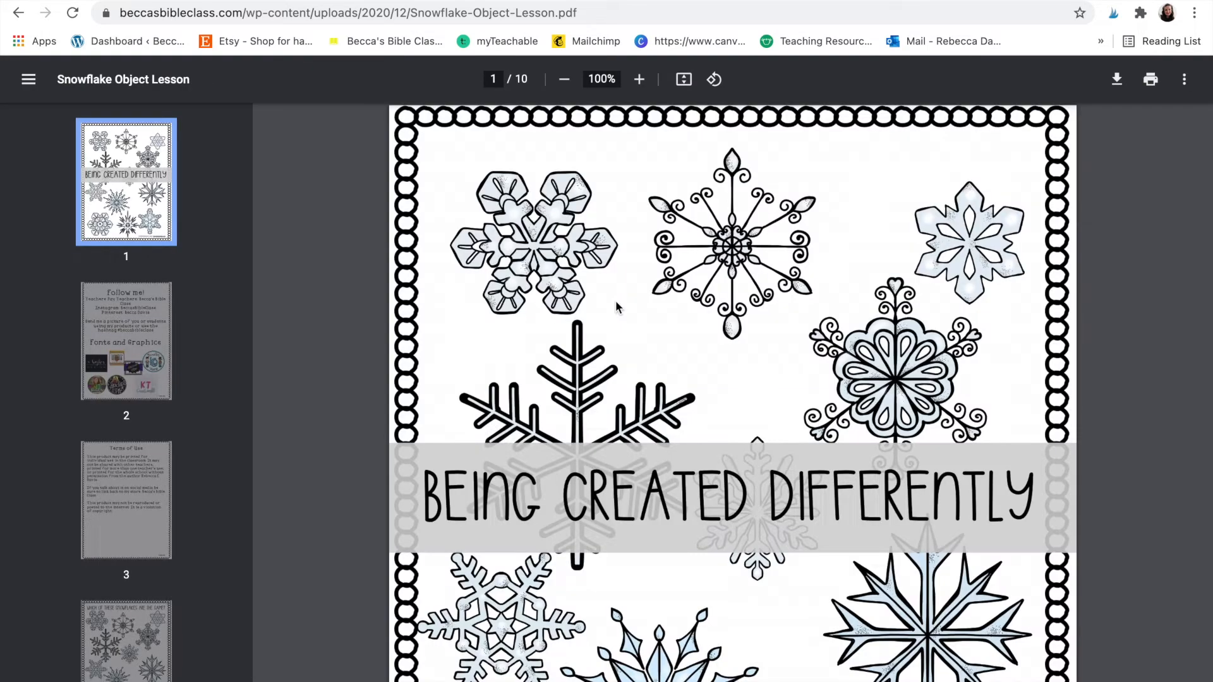
pyautogui.scroll(-1, 404, 406)
pyautogui.scroll(-3, 405, 407)
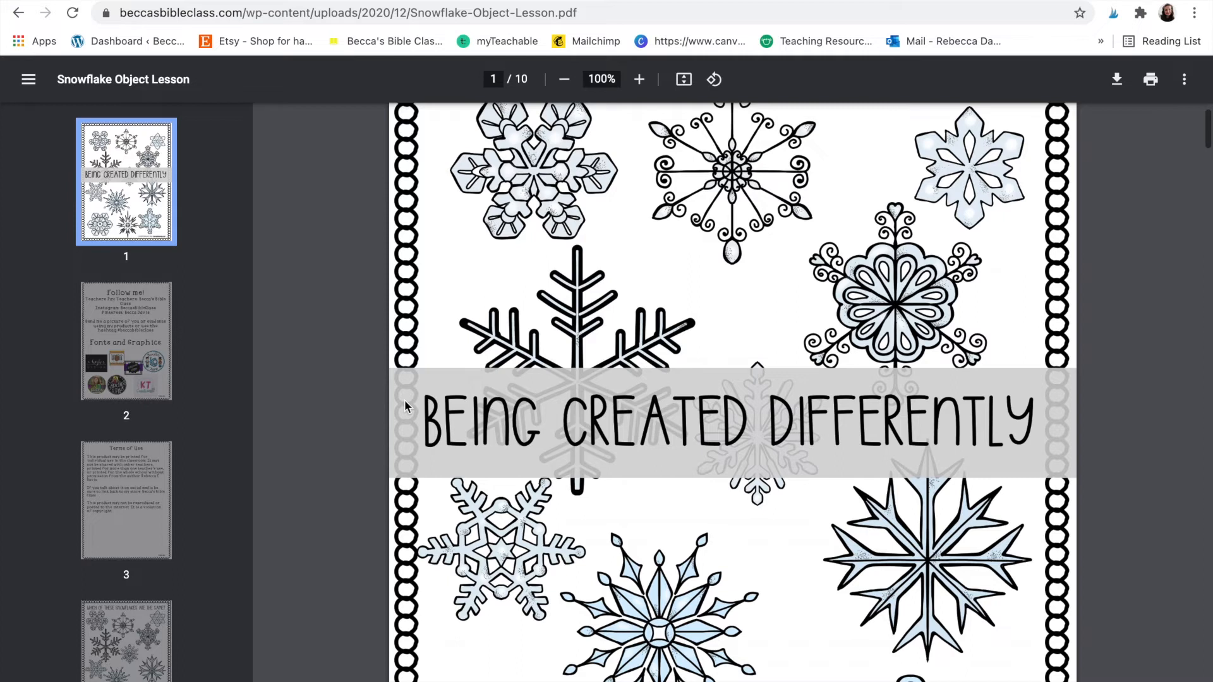
# - Page through the PDF from page 4 to the last page, page 10
pyautogui.click(164, 621)
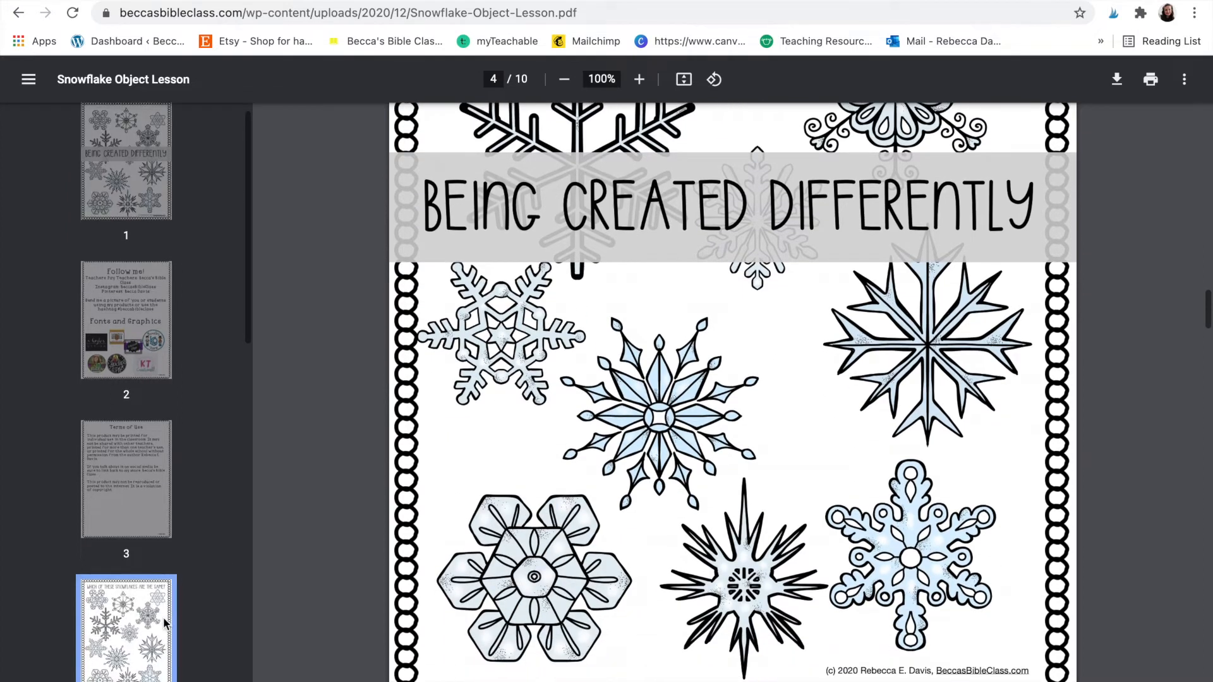
pyautogui.click(138, 540)
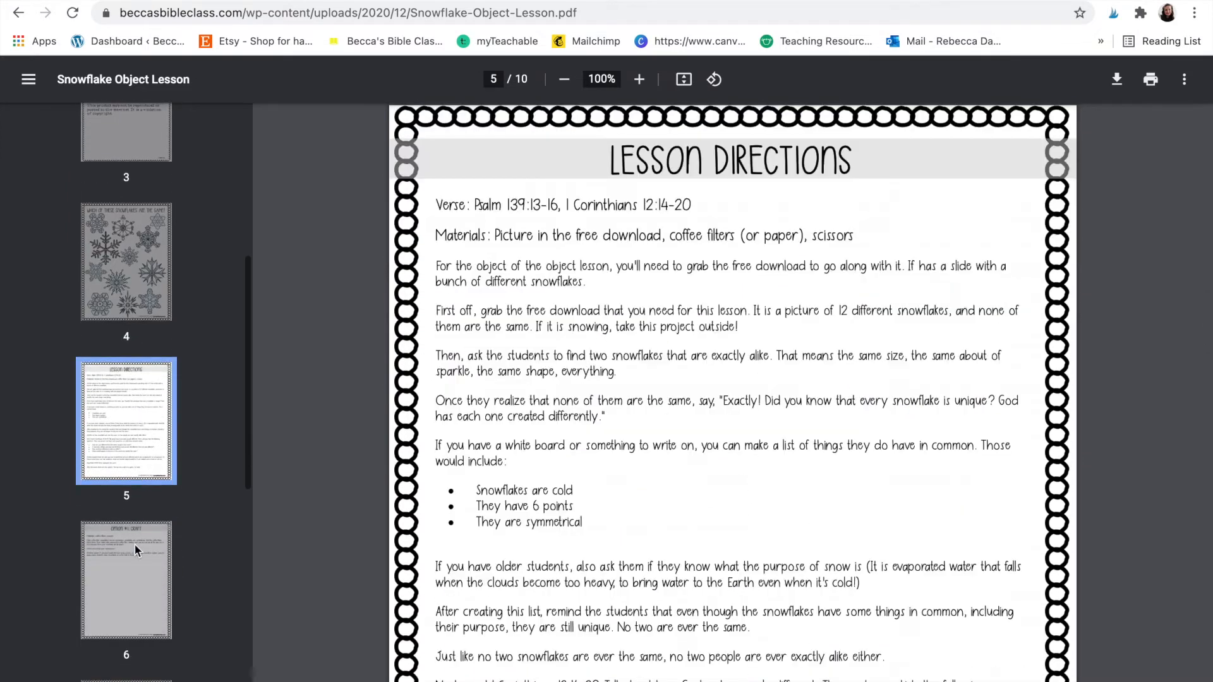
pyautogui.click(135, 544)
pyautogui.click(134, 551)
pyautogui.click(134, 551)
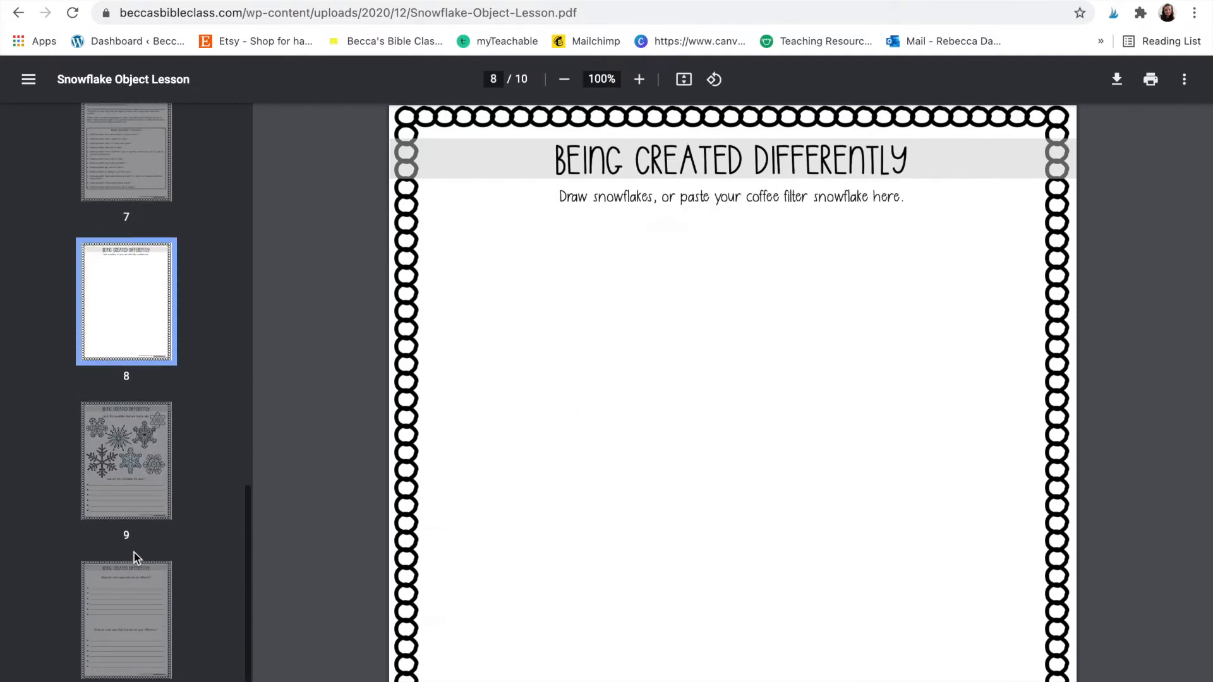
pyautogui.click(134, 556)
pyautogui.click(134, 578)
pyautogui.scroll(6, 134, 582)
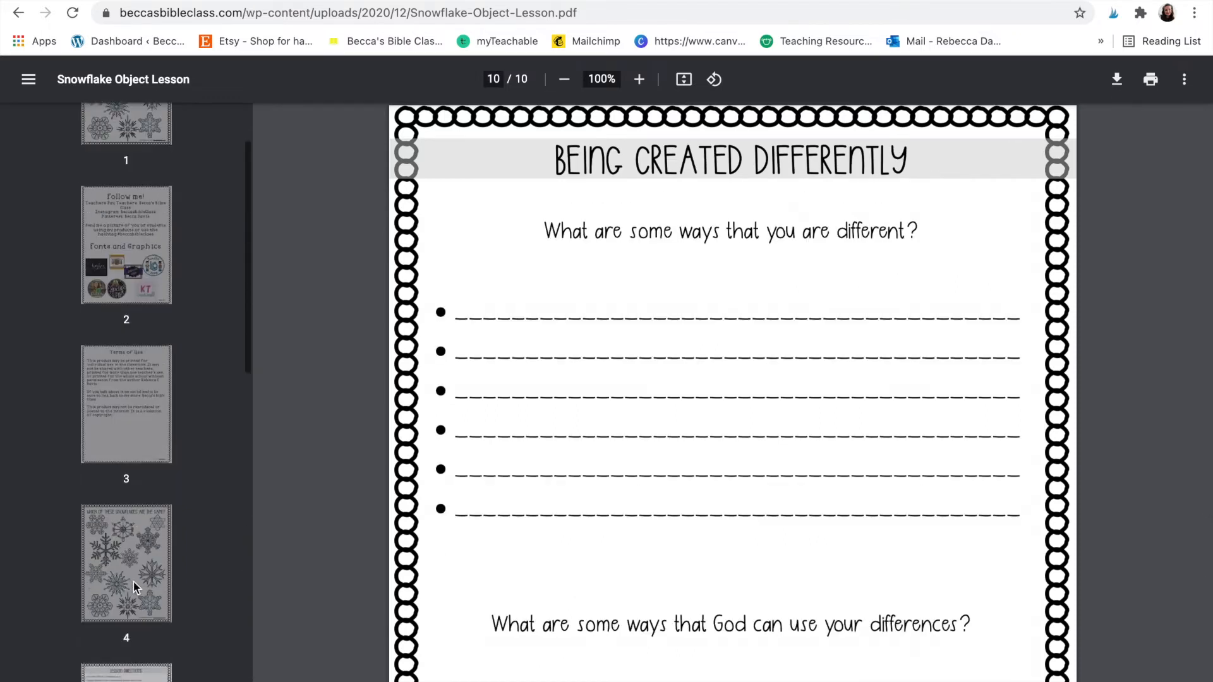
pyautogui.scroll(-4, 134, 582)
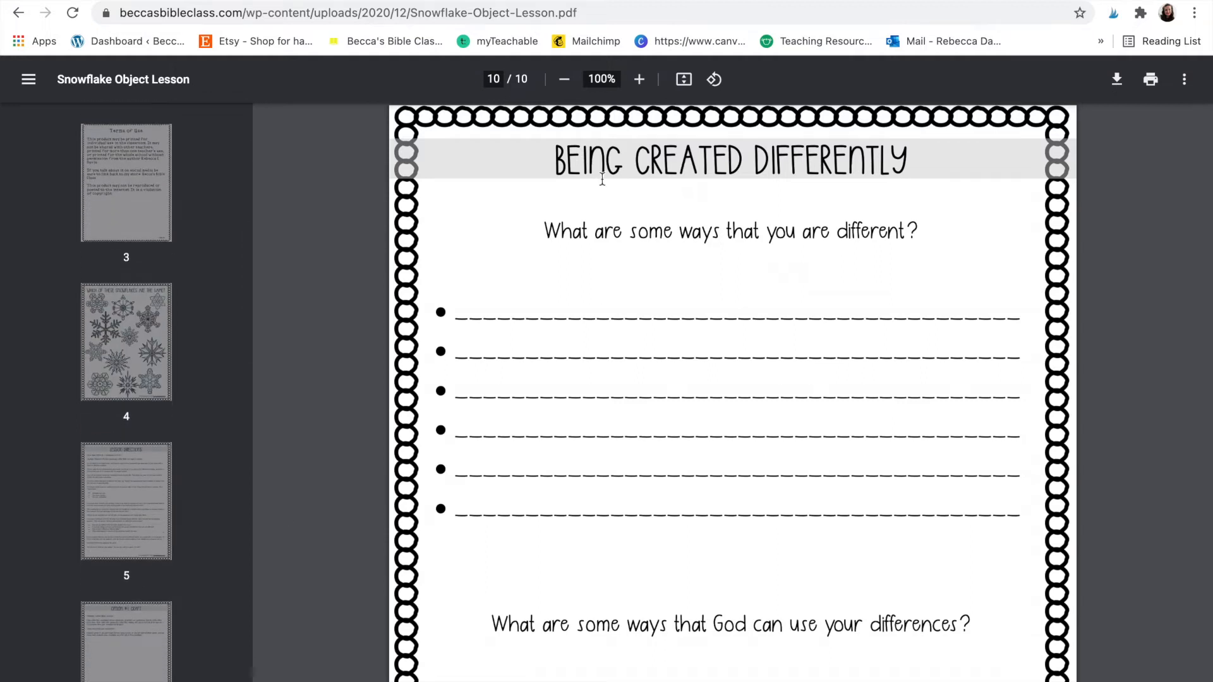
pyautogui.click(584, 1)
# - Open the Fish, Fish Solfege presentation from Google Drive
pyautogui.click(54, 46)
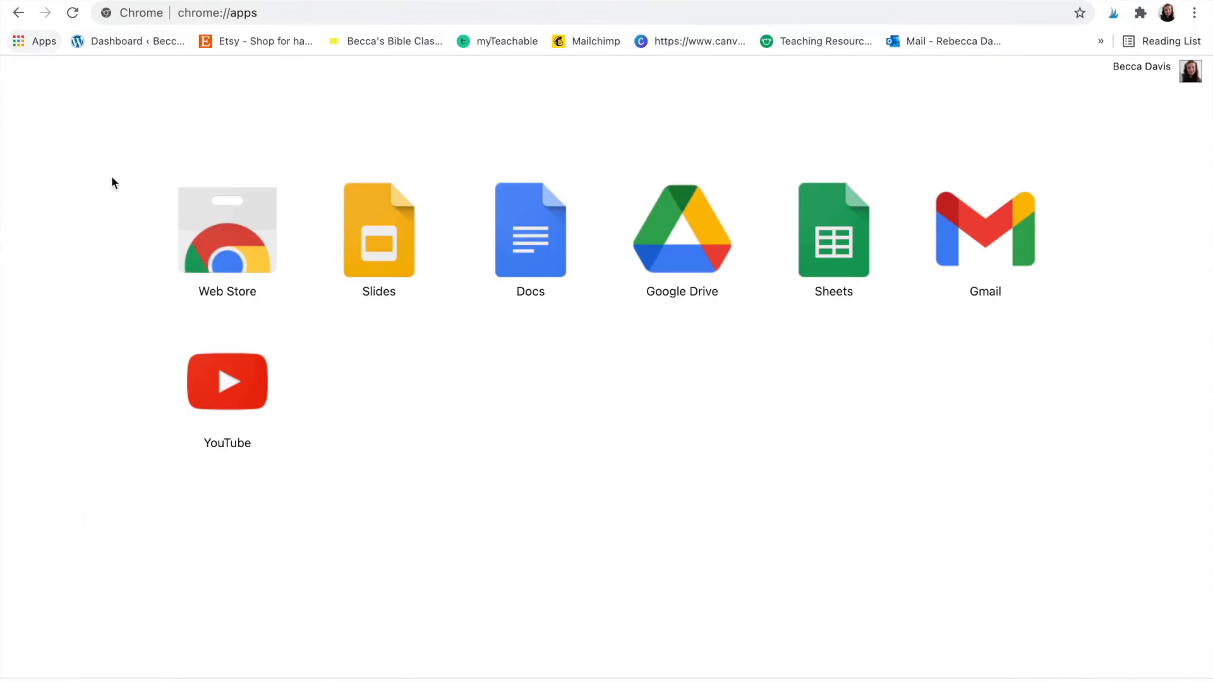
pyautogui.click(699, 238)
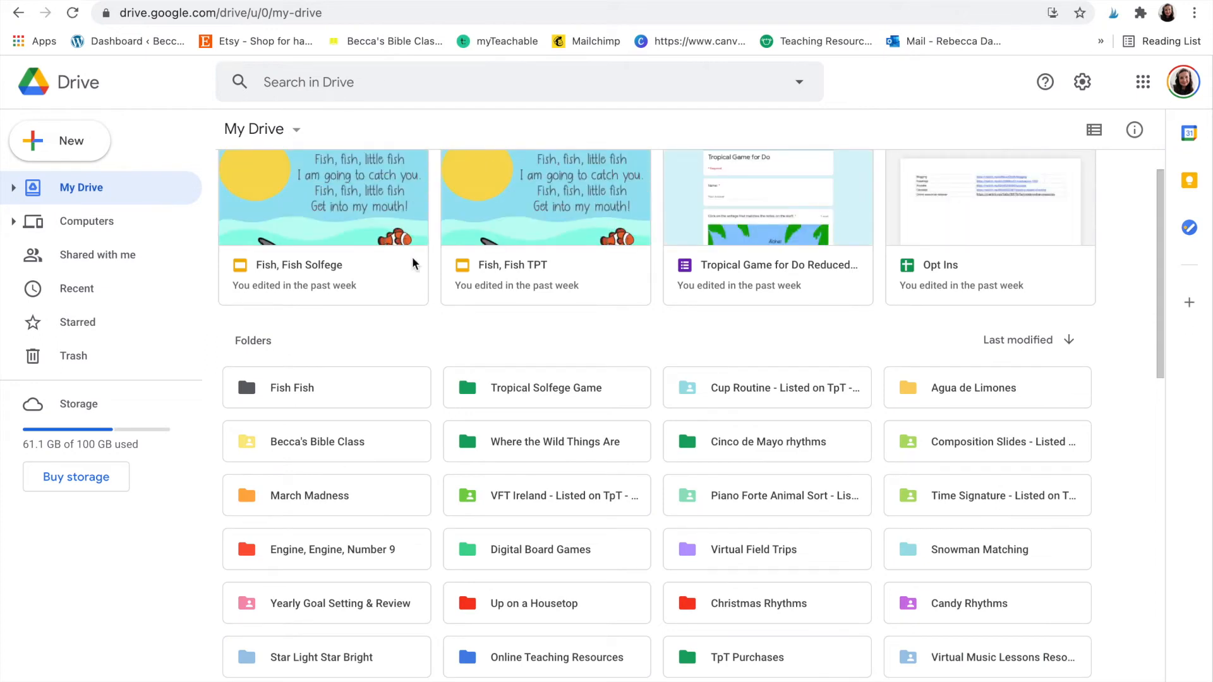
pyautogui.click(384, 218)
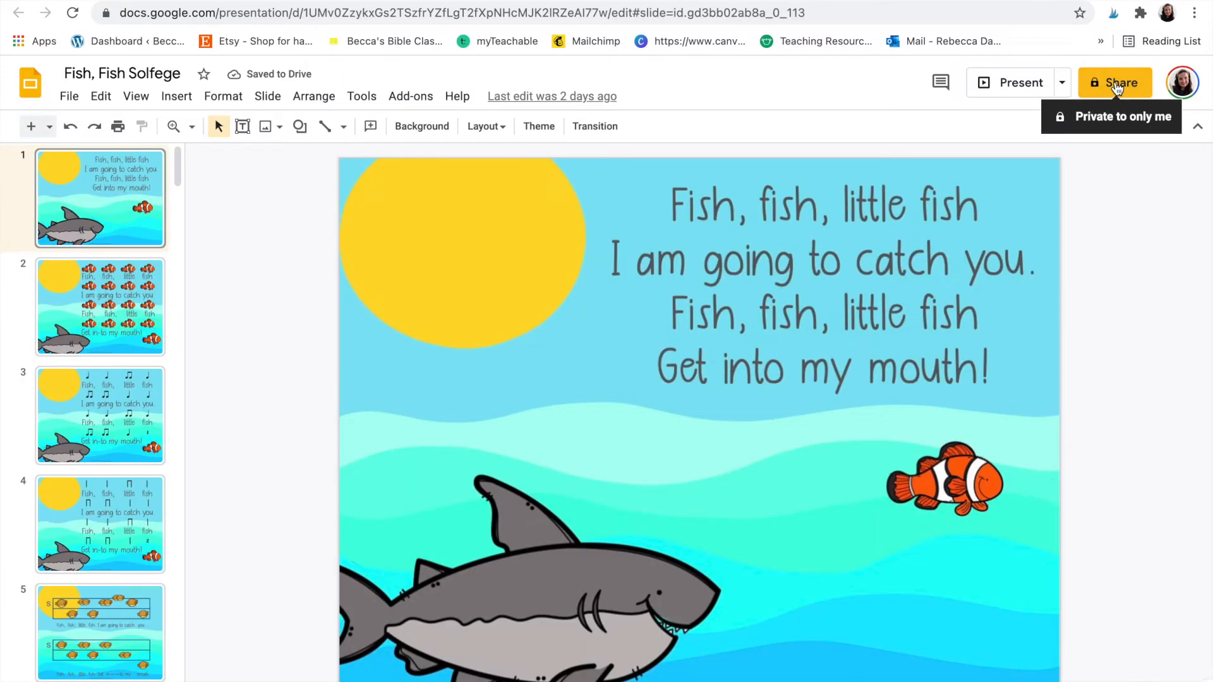
# - Set general access to Anyone with the link (Viewer) and copy the share link
pyautogui.click(1117, 86)
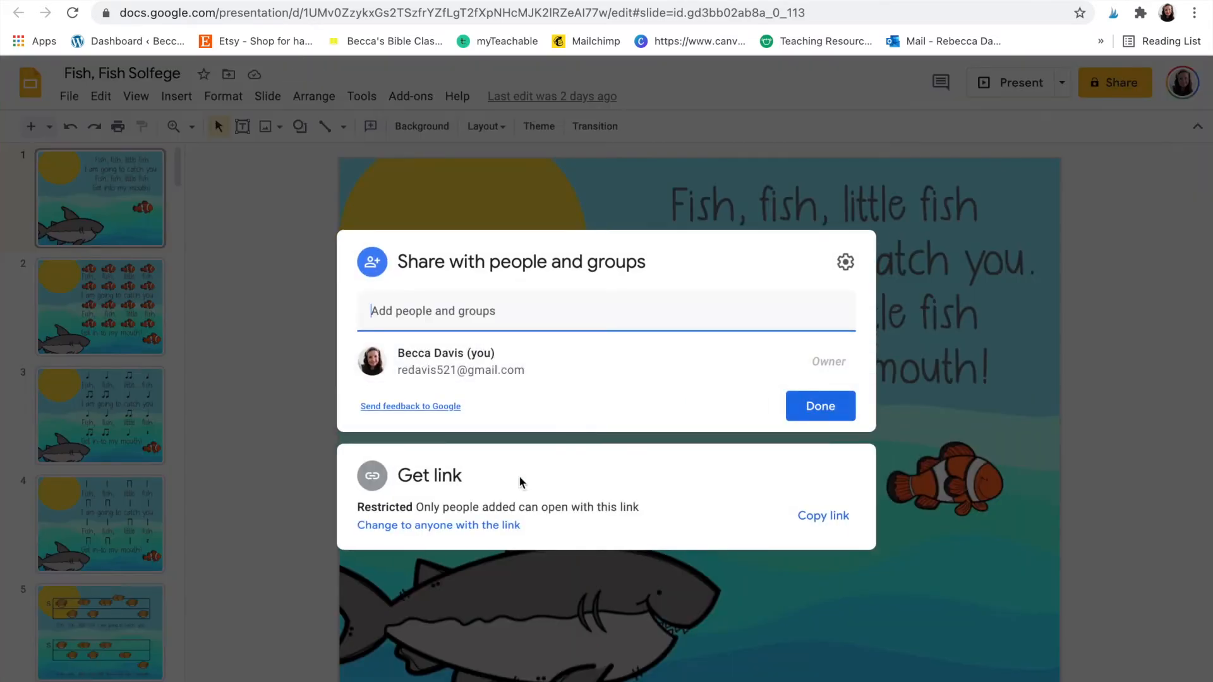
pyautogui.click(490, 525)
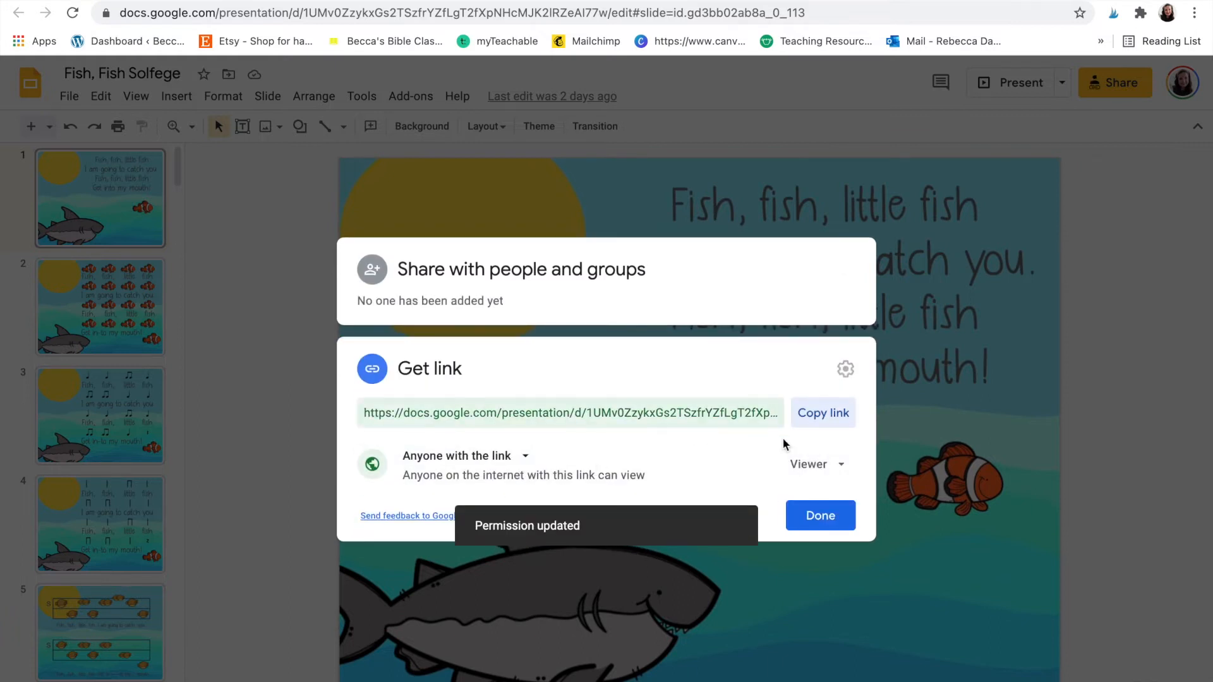
pyautogui.click(829, 417)
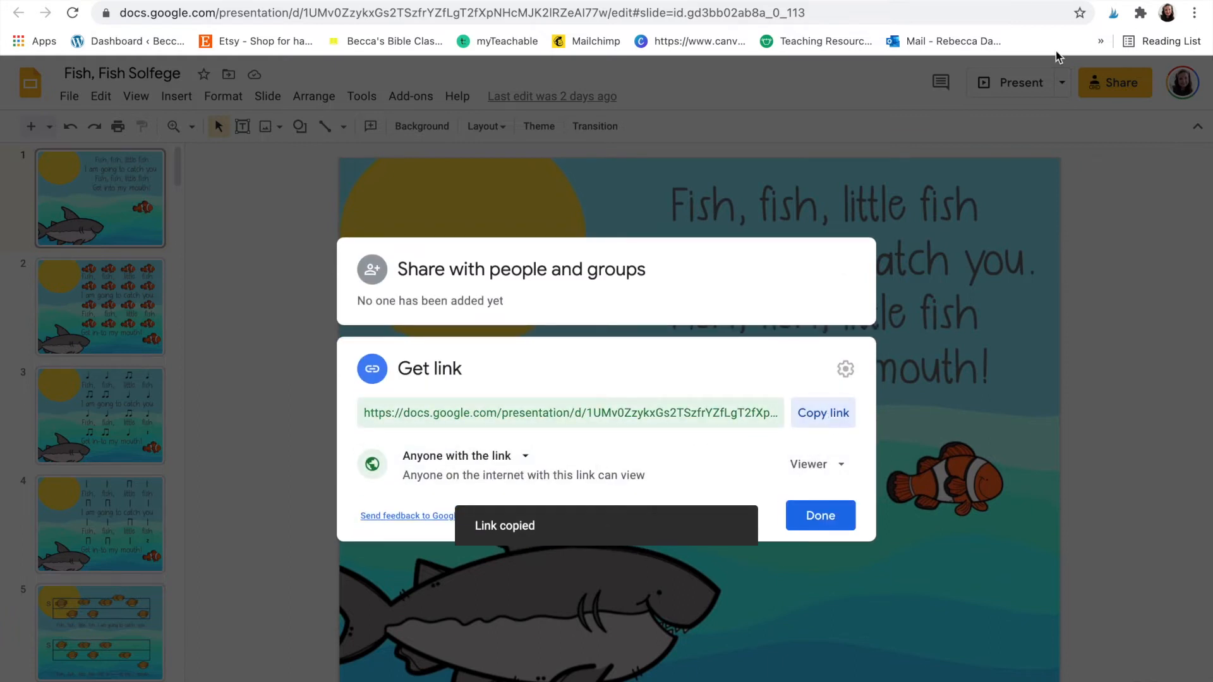
pyautogui.hotkey('ctrl', 't')
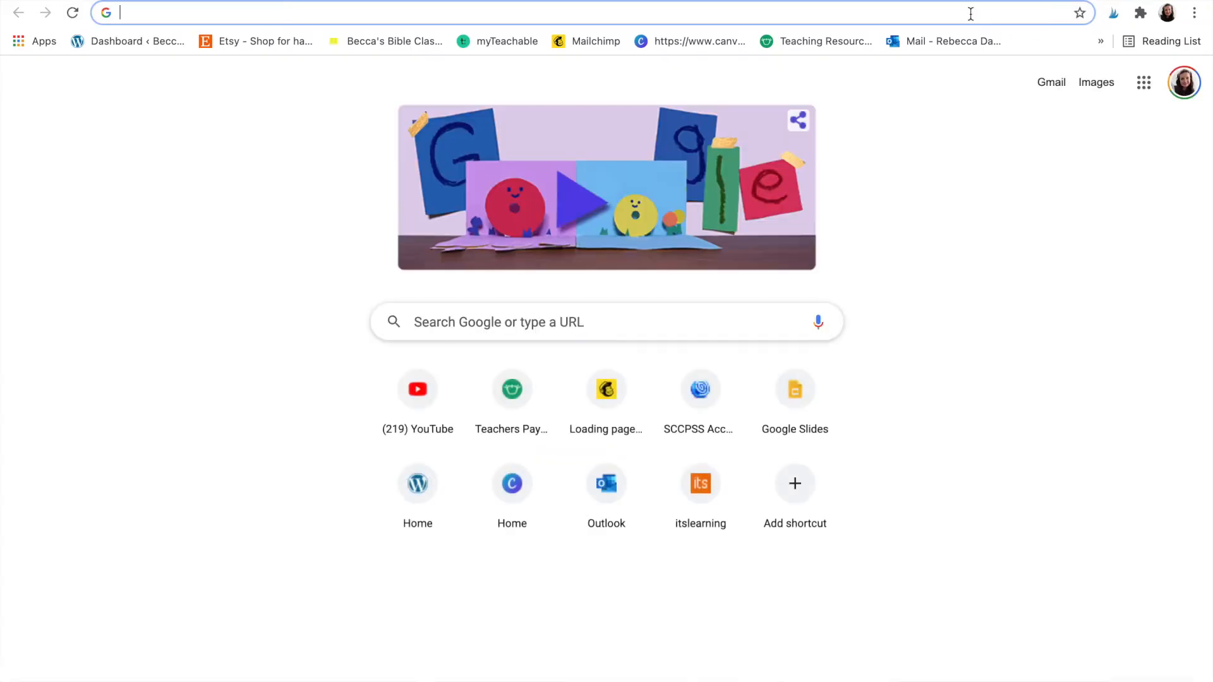
# - Replace 'edit?usp=sharing' in the pasted link with 'copy', load it, and copy the new address
pyautogui.press('super+v')
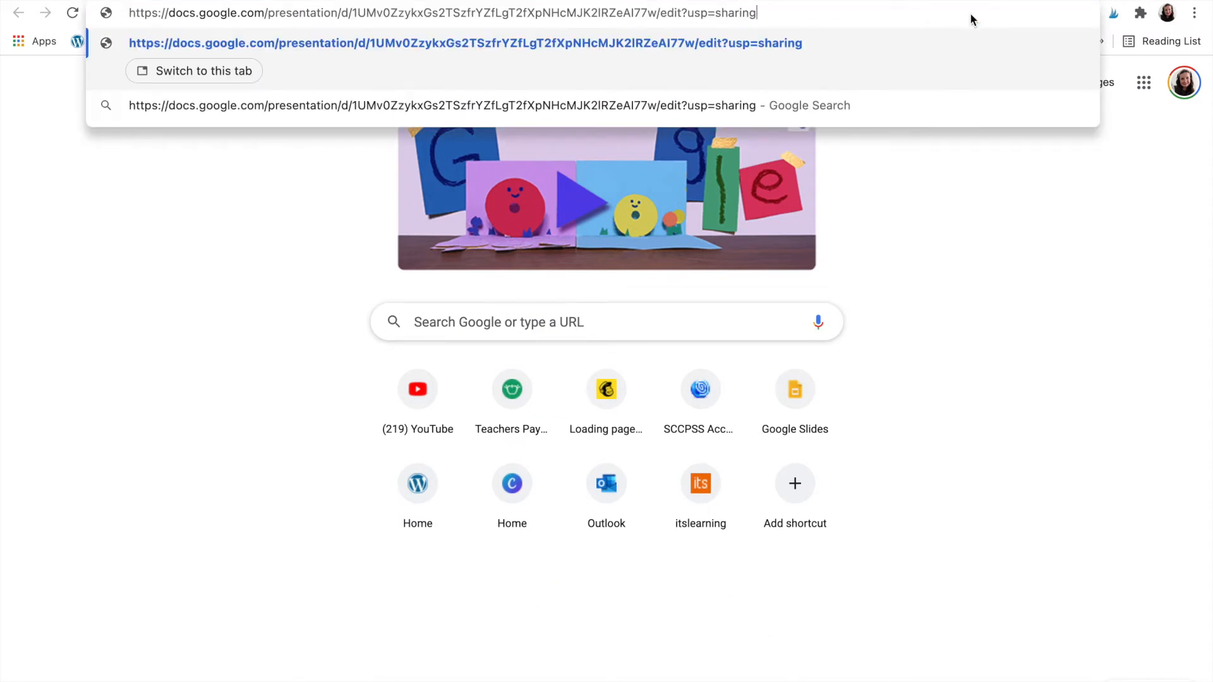
pyautogui.moveTo(763, 12); pyautogui.dragTo(667, 14)
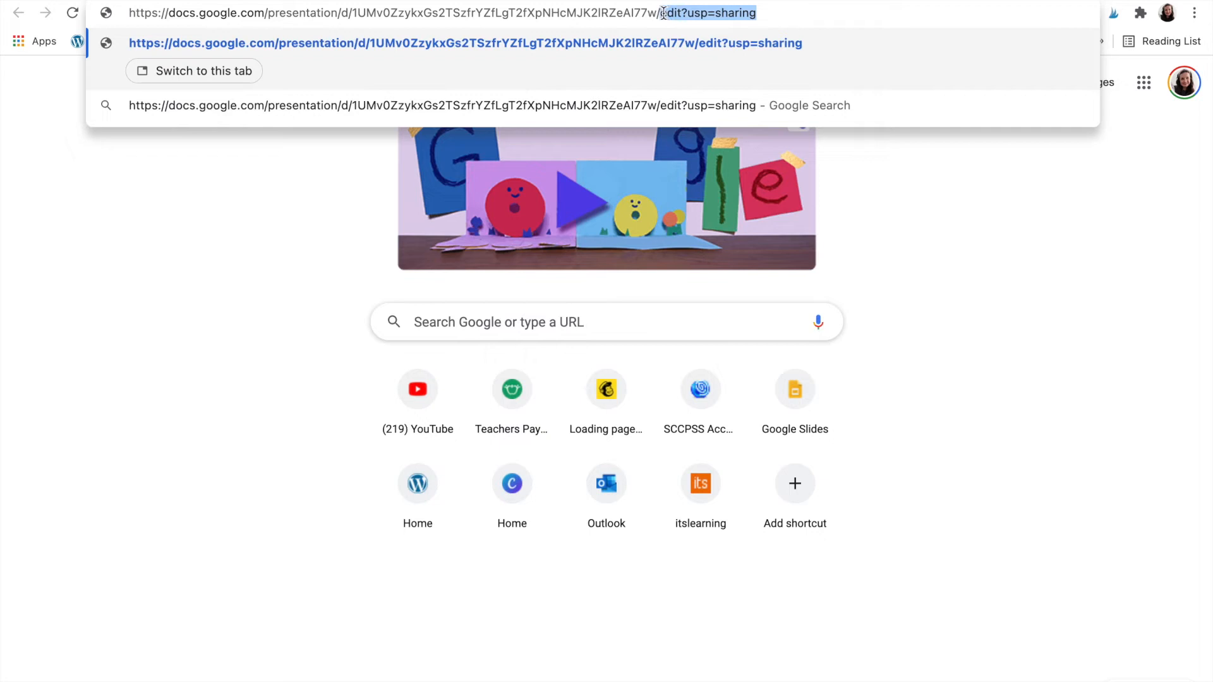
pyautogui.press('BackSpace')
pyautogui.write('copy')
pyautogui.press('Return')
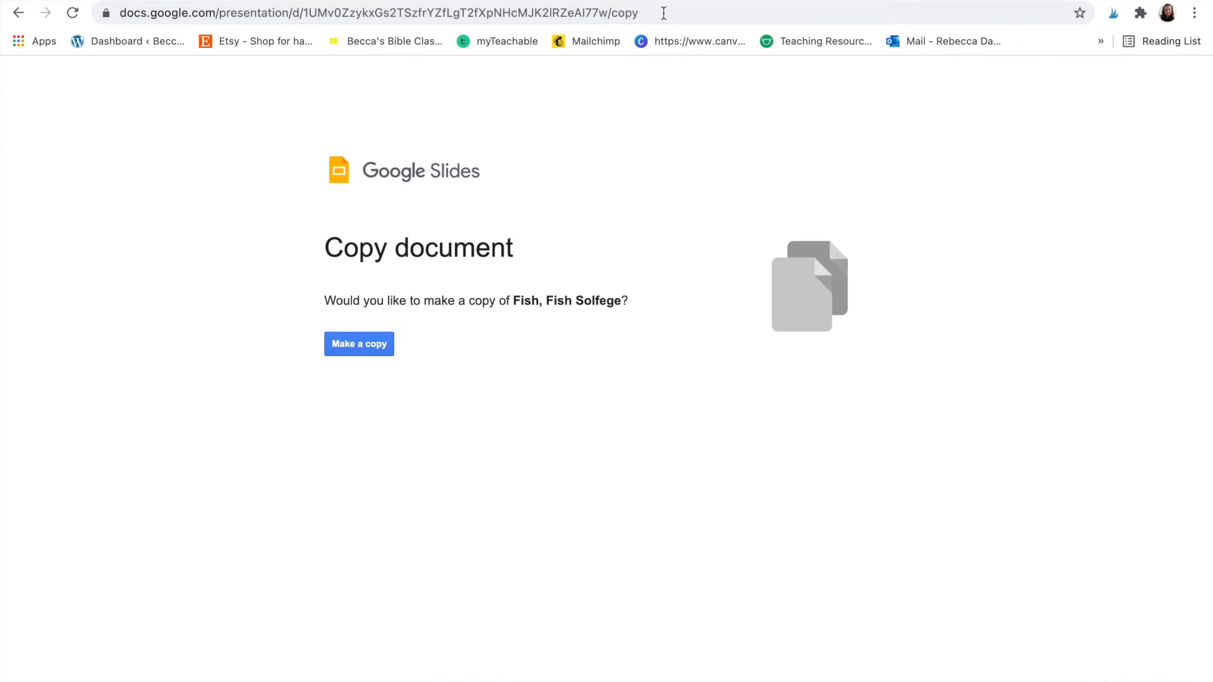
pyautogui.click(664, 13)
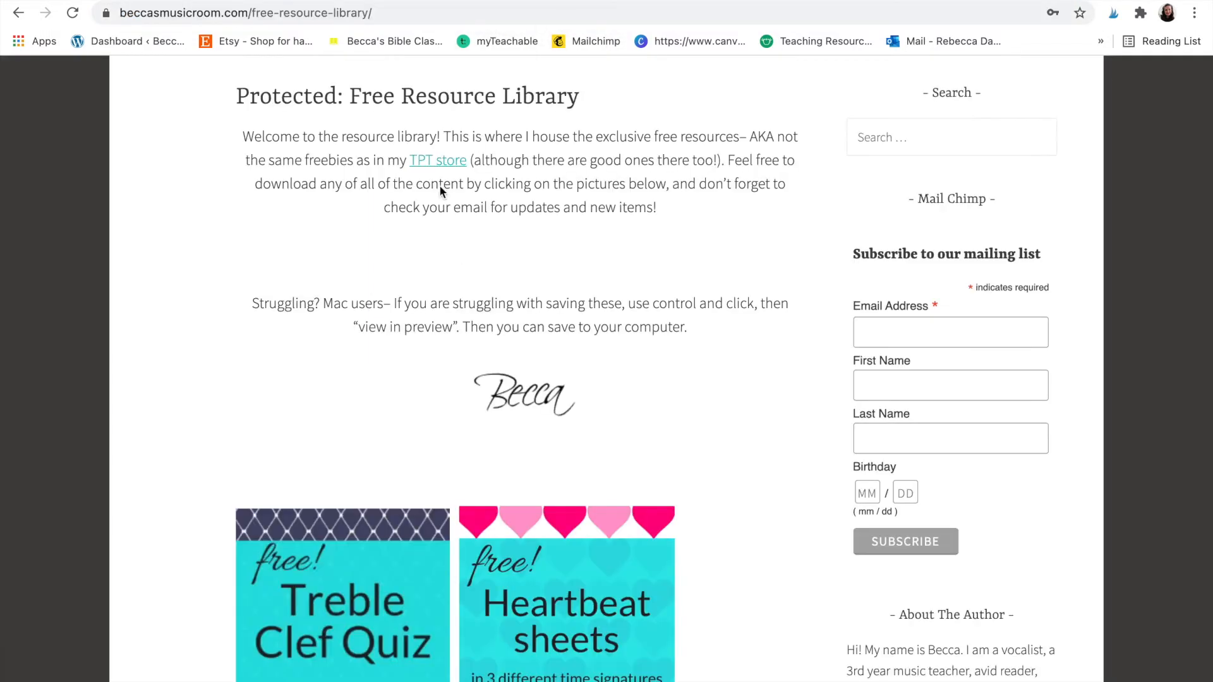
# - Replace the Solfege Game image's link with the Google Slides /copy URL
pyautogui.click(420, 1)
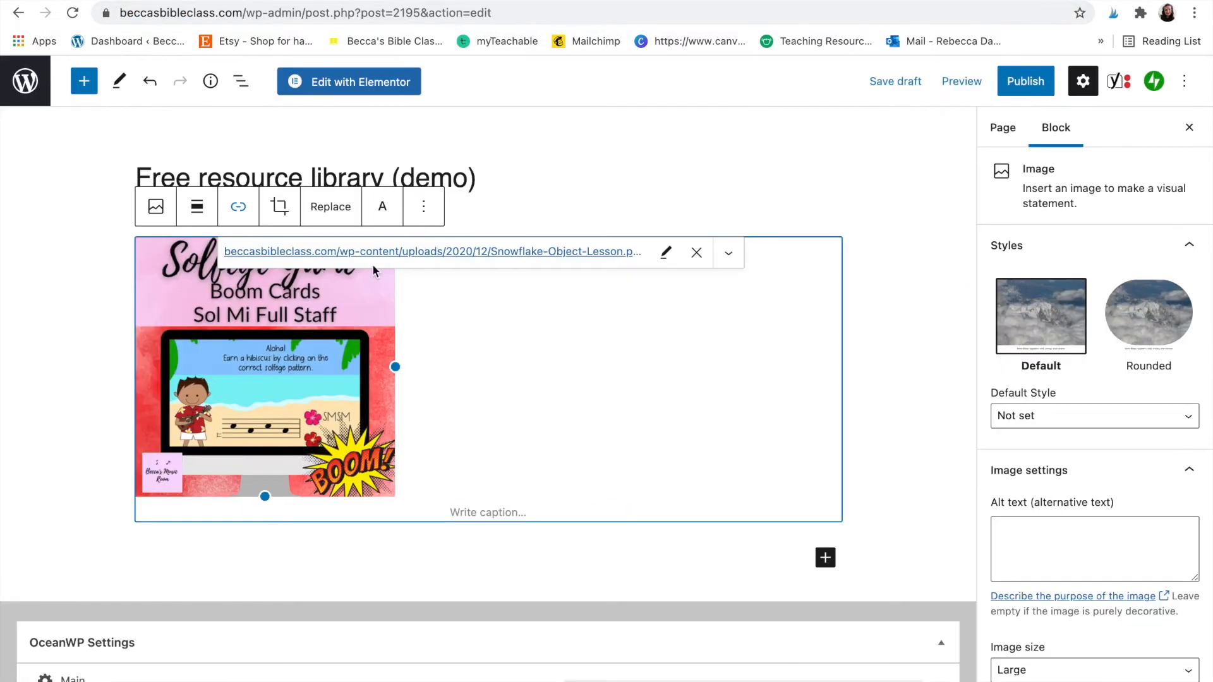
pyautogui.click(665, 252)
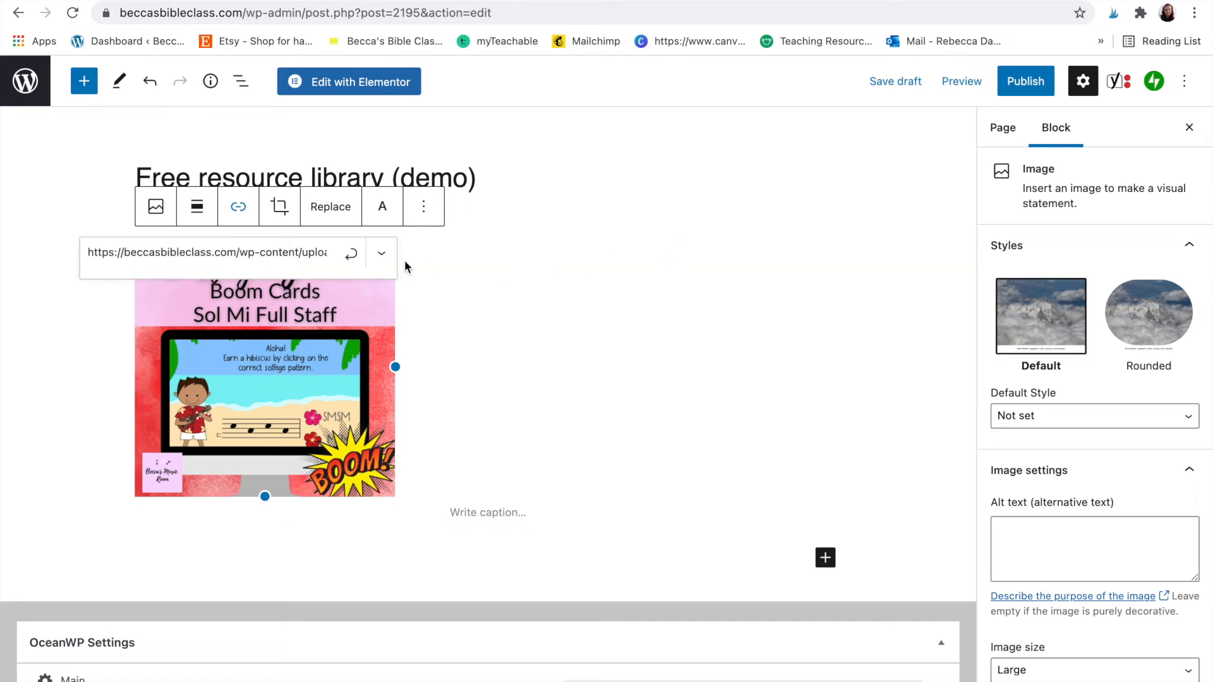
pyautogui.click(324, 252)
pyautogui.moveTo(86, 251); pyautogui.dragTo(397, 262)
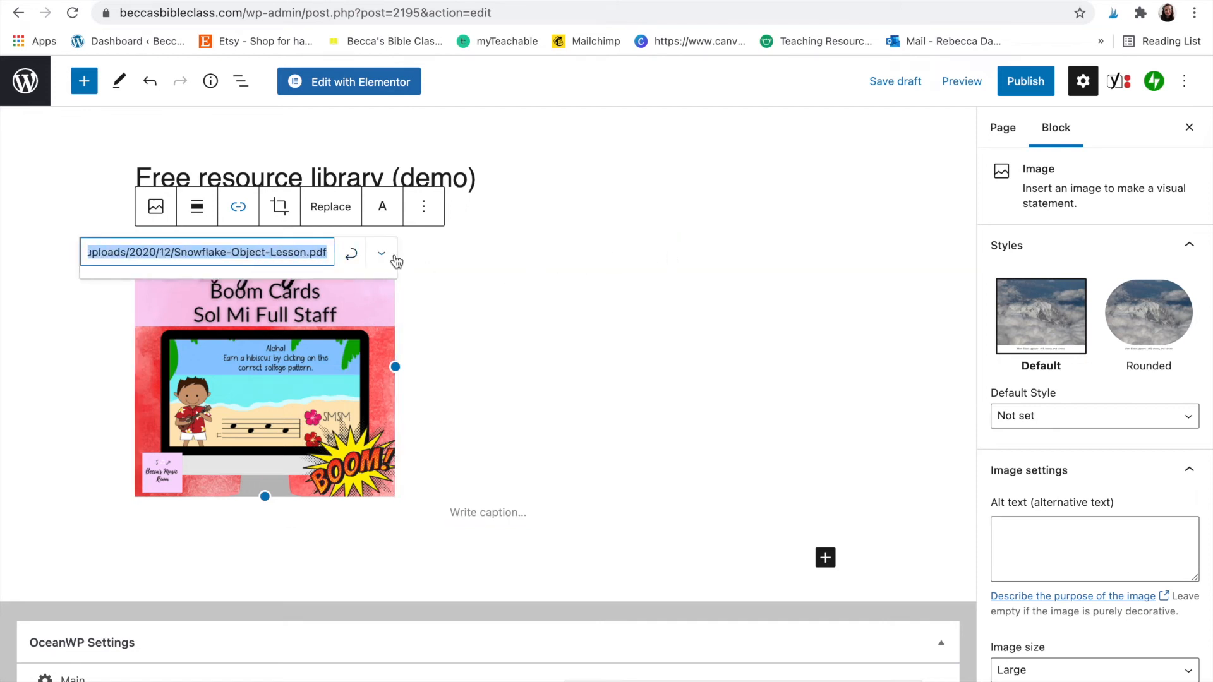
pyautogui.press('super+v')
pyautogui.click(350, 256)
pyautogui.click(552, 369)
pyautogui.click(898, 238)
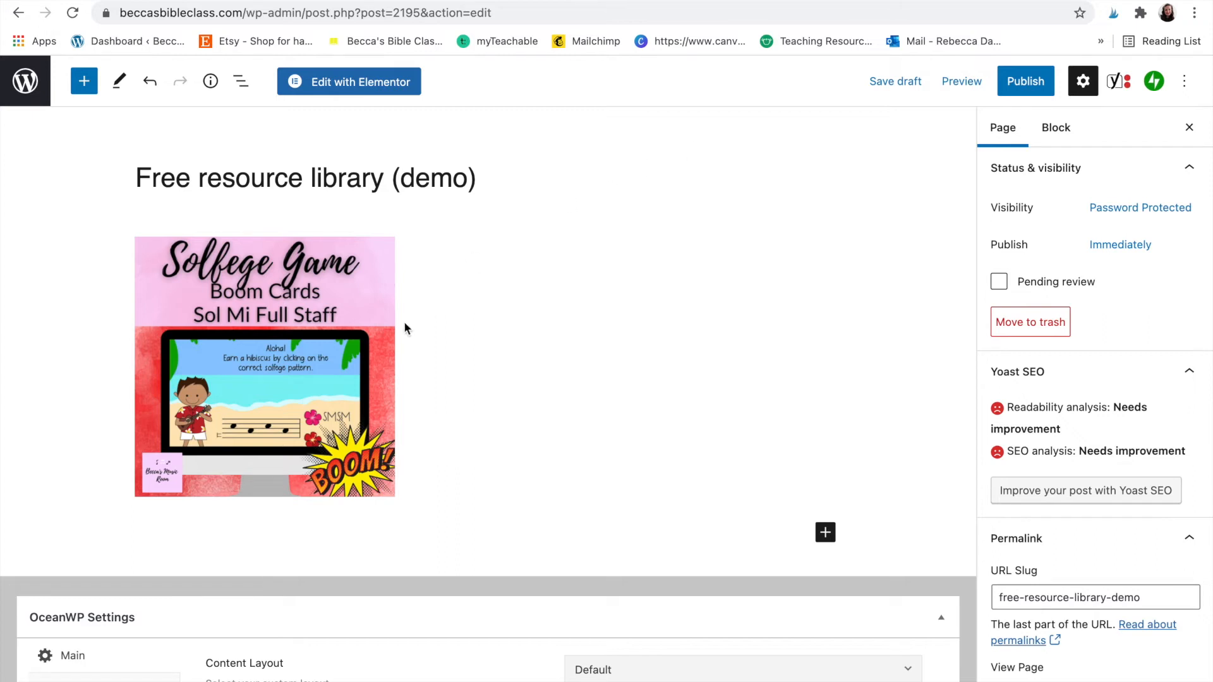
# - Open Mailchimp's Audience dashboard from the bookmark
pyautogui.moveTo(376, 348)
pyautogui.click(942, 1)
pyautogui.click(616, 46)
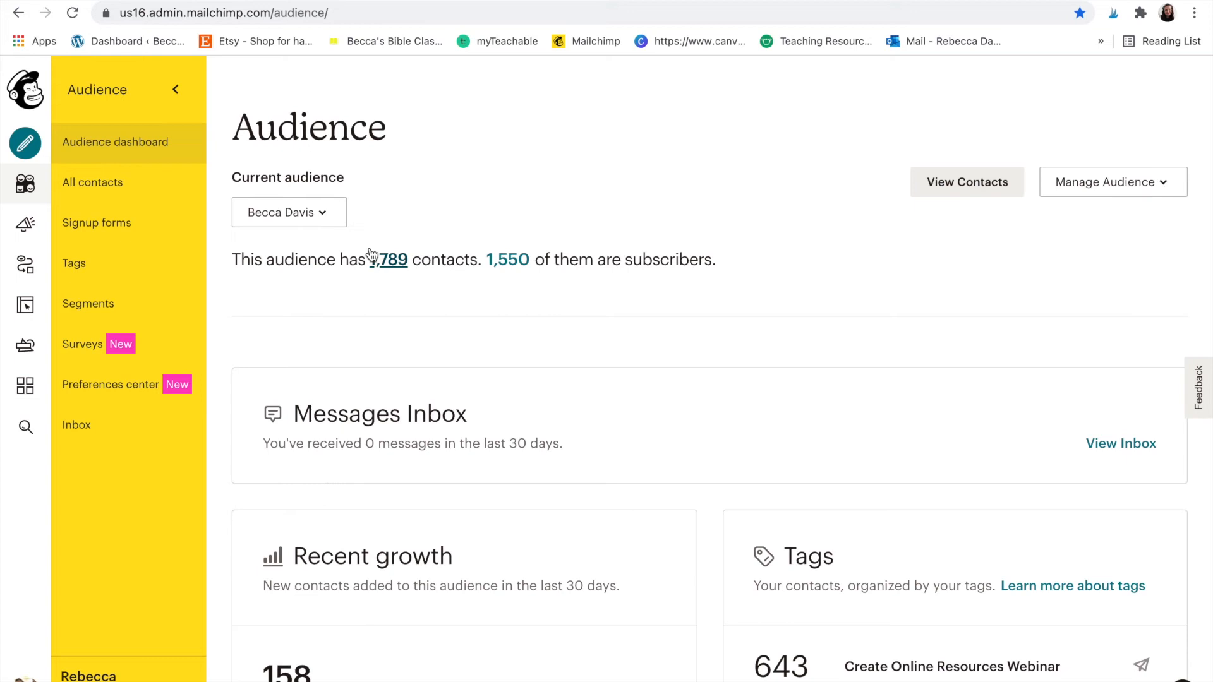
# - Create a landing page named 'demo' for the selected audience using the Grow Your List template
pyautogui.click(25, 144)
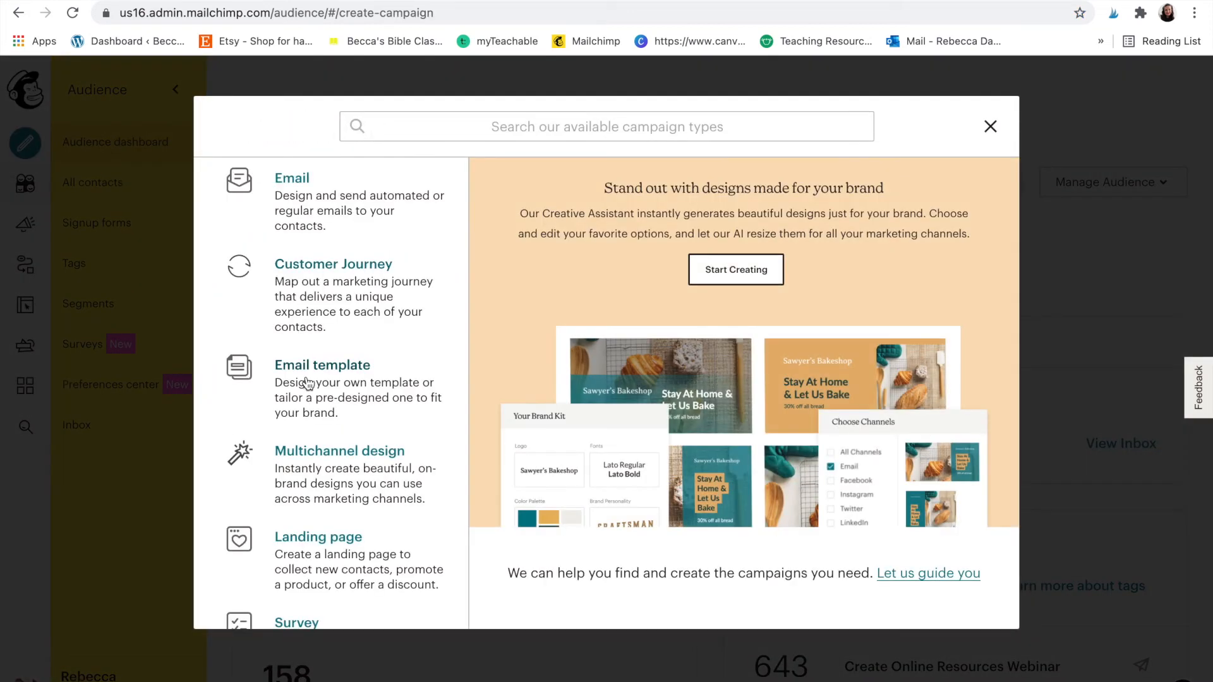
pyautogui.scroll(-3, 307, 384)
pyautogui.click(308, 383)
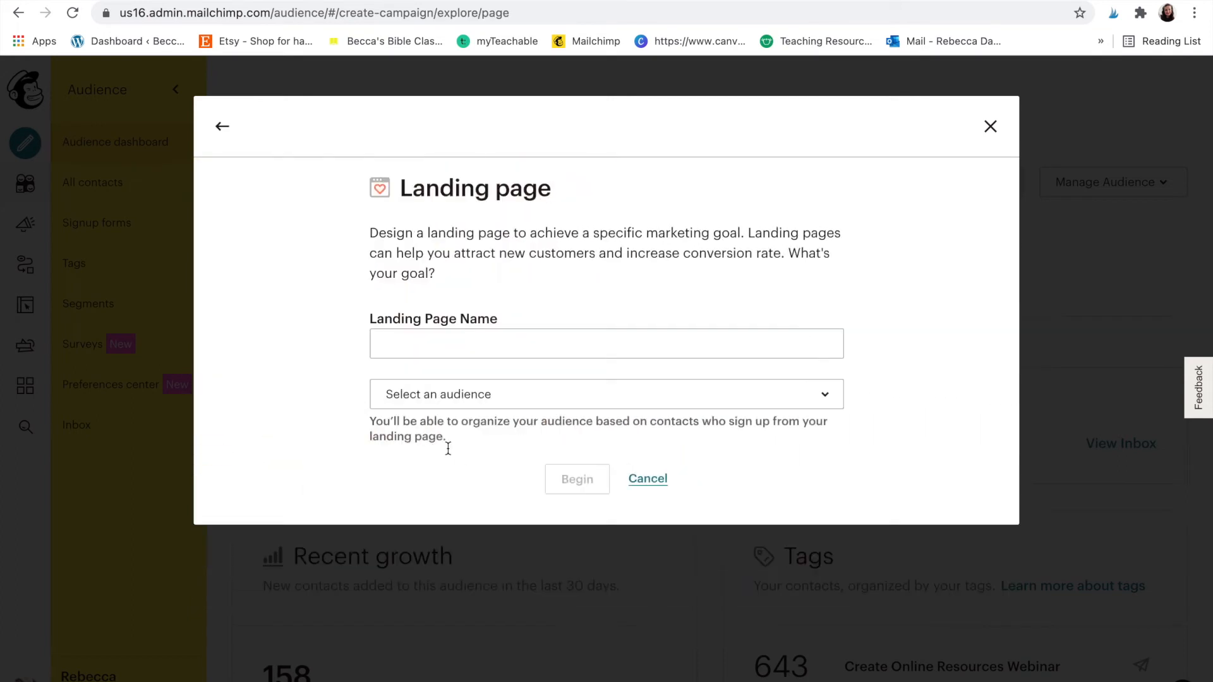
pyautogui.click(550, 347)
pyautogui.write('demo')
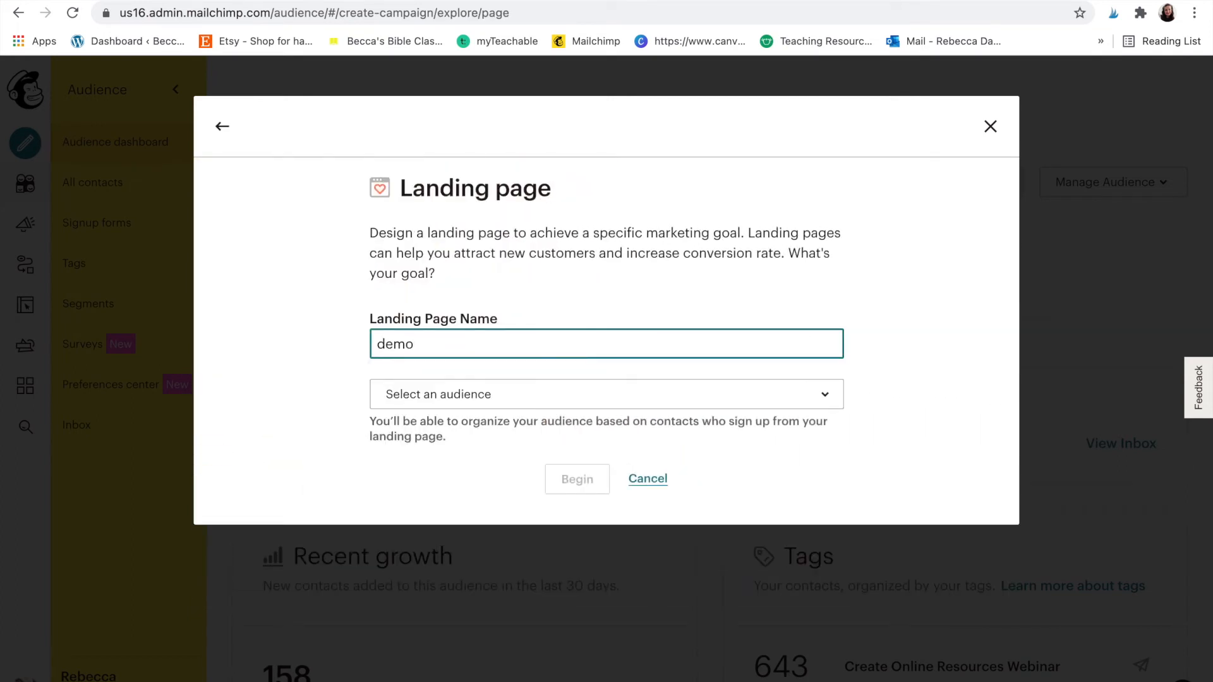
pyautogui.click(566, 401)
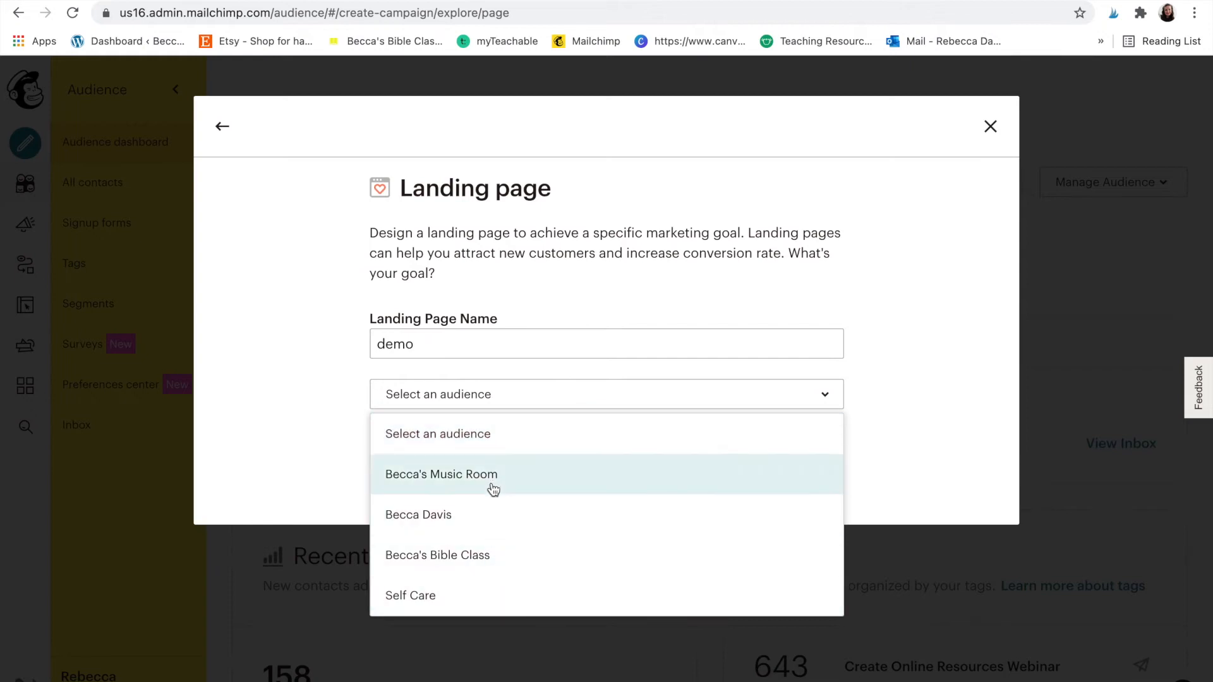
pyautogui.click(495, 529)
pyautogui.click(560, 483)
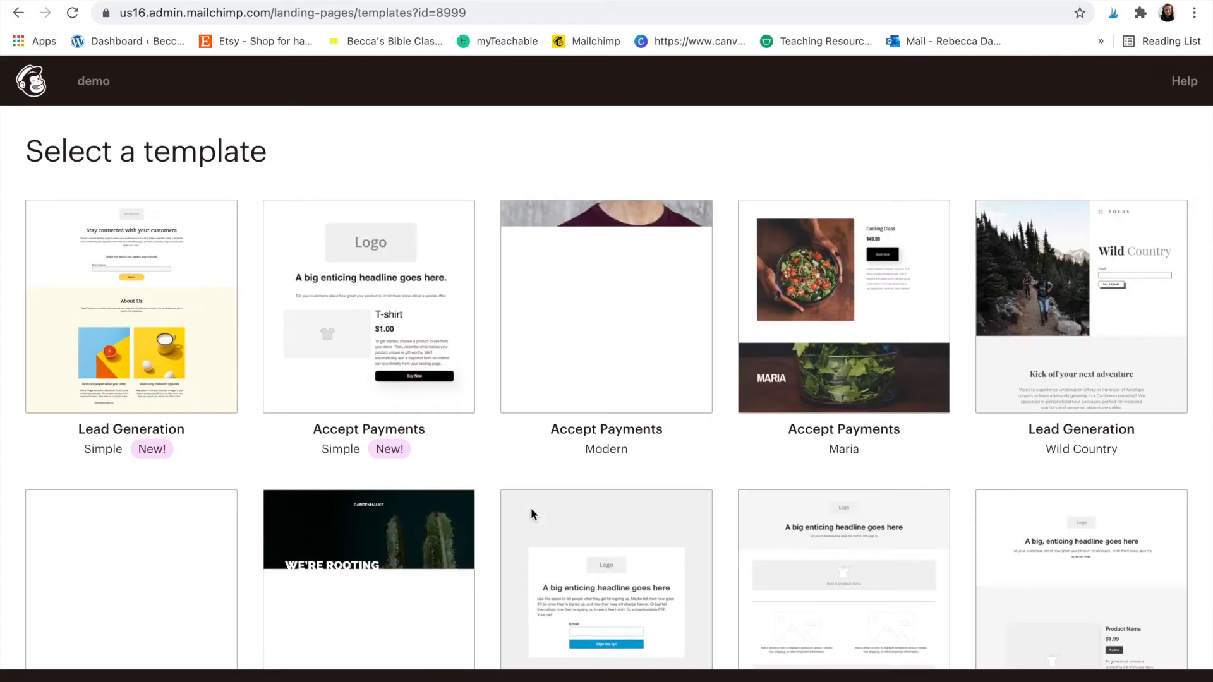
pyautogui.scroll(-2, 531, 514)
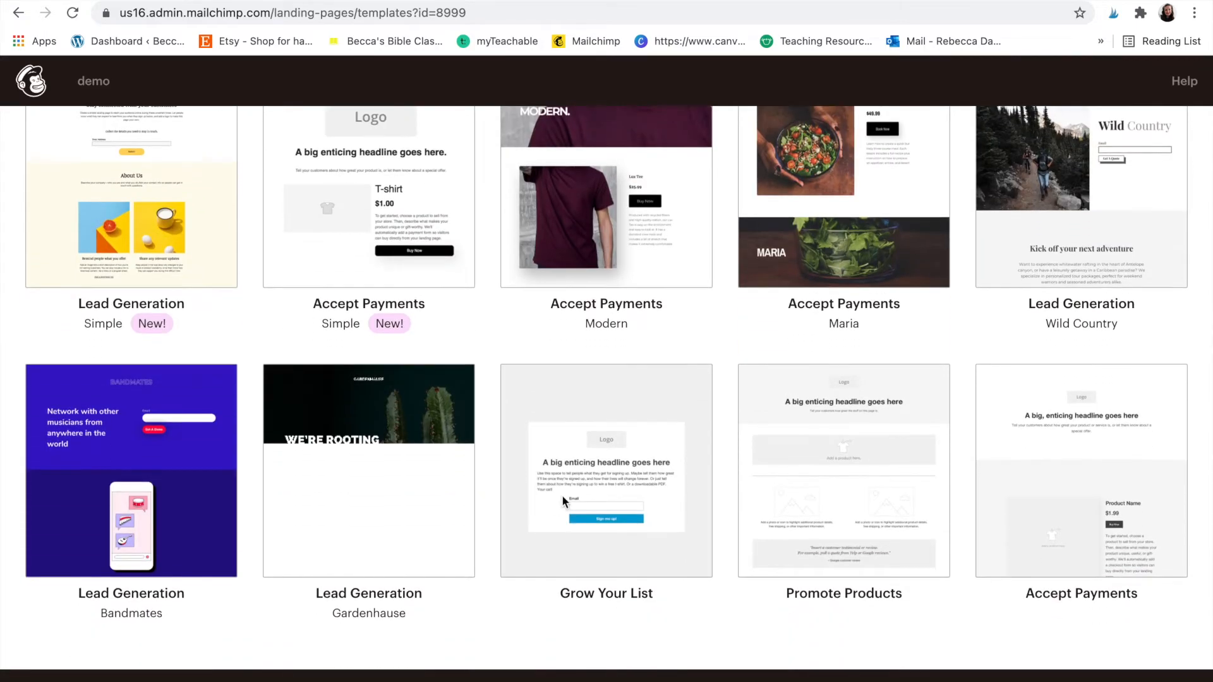
pyautogui.click(604, 459)
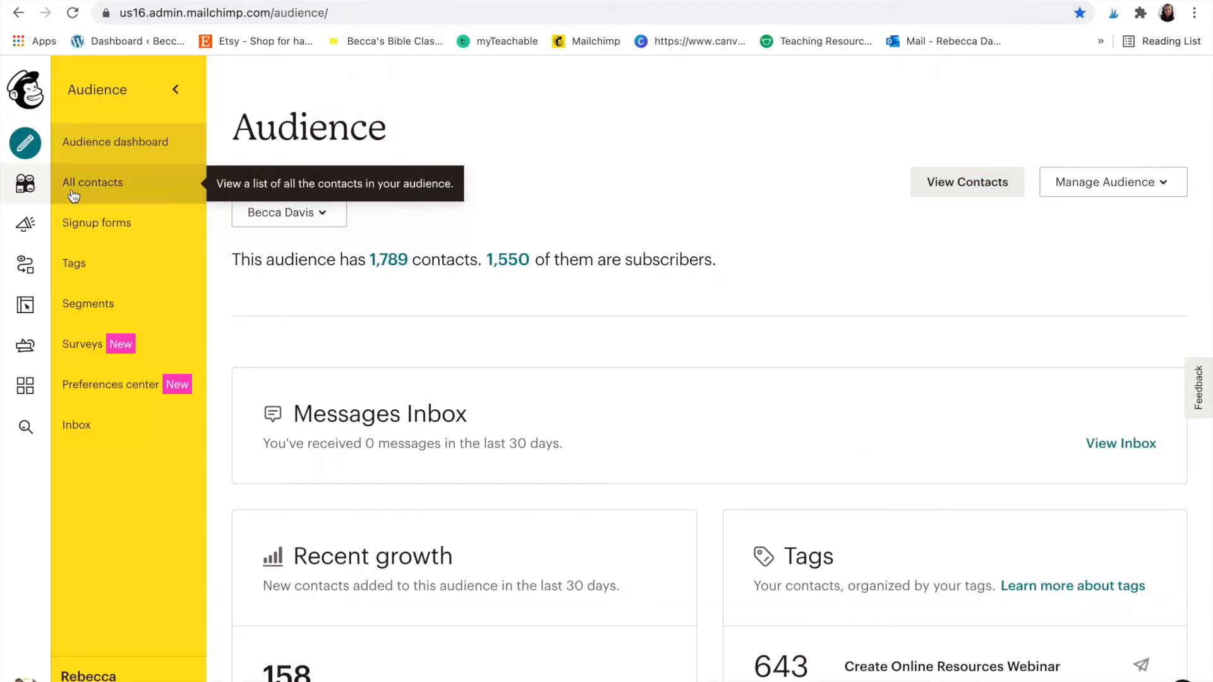
# - Look over Mailchimp's automated email options, then close the chooser without creating an email
pyautogui.click(25, 143)
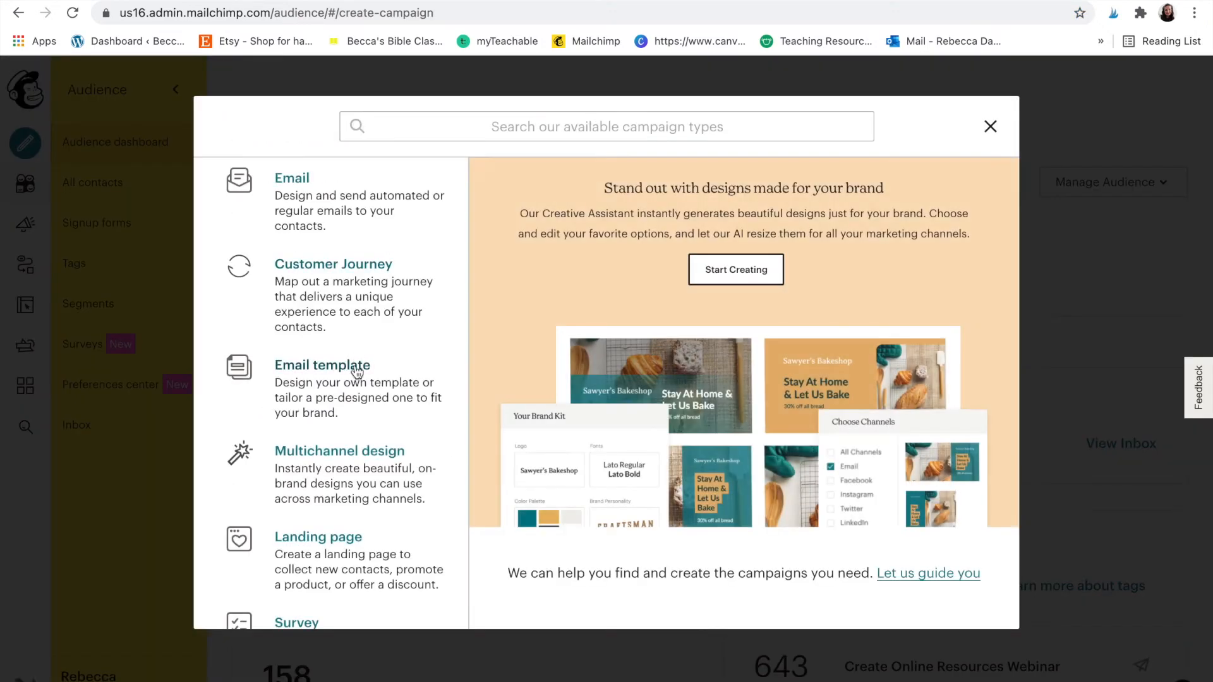
pyautogui.click(319, 223)
pyautogui.click(542, 188)
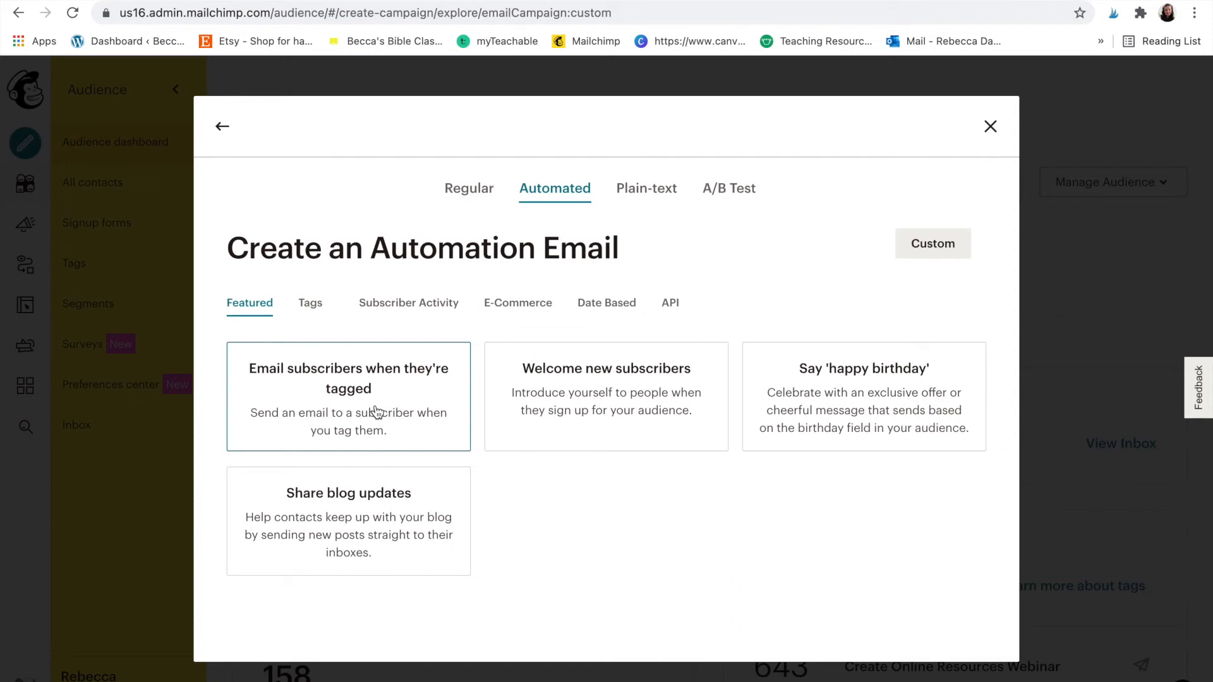
pyautogui.click(990, 126)
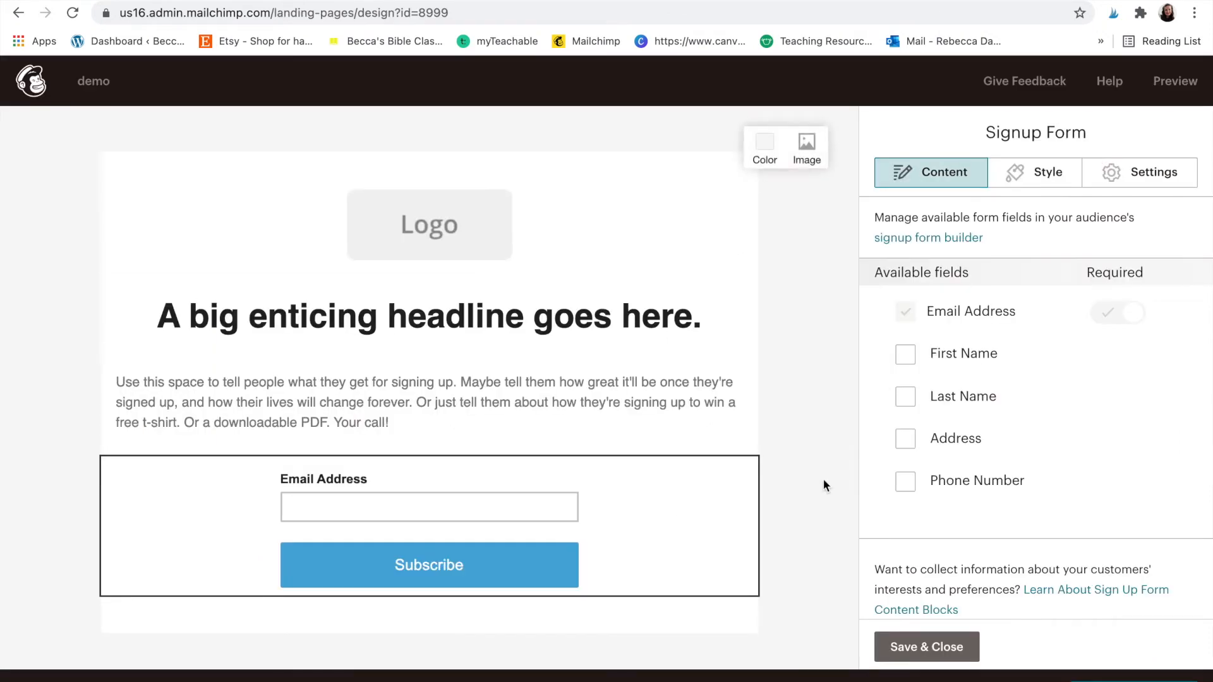
# - Save the demo page's signup form, then select its mailchi.mp URL on the draft overview
pyautogui.click(903, 644)
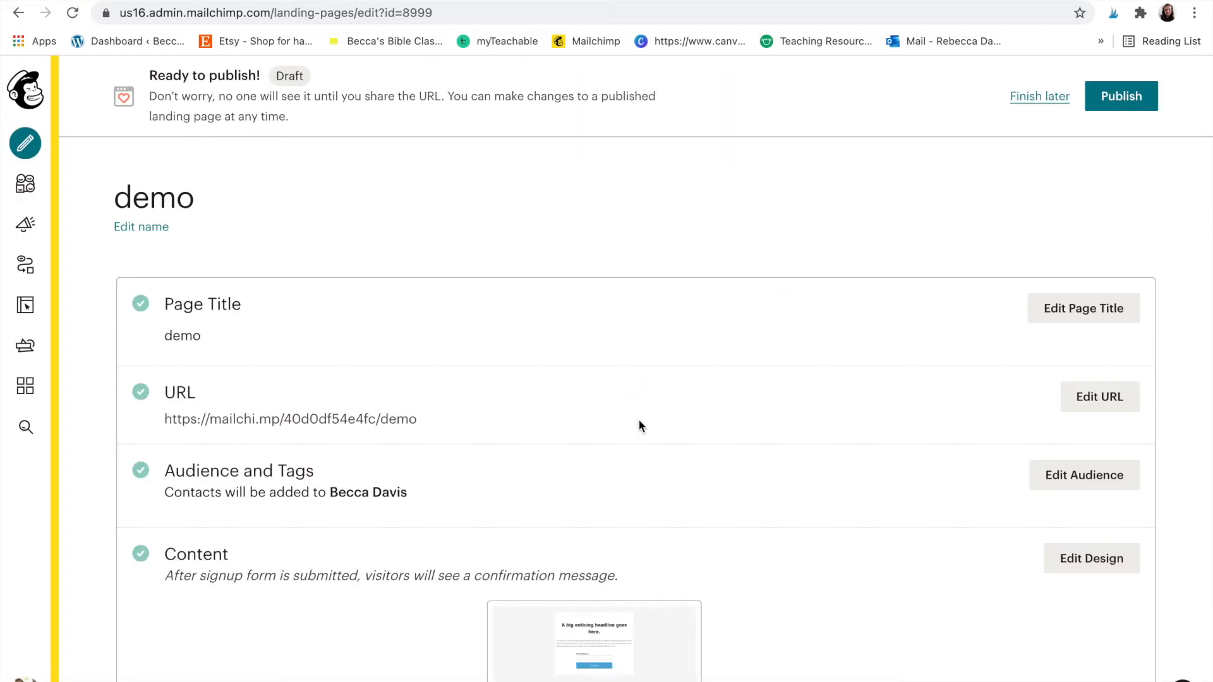
pyautogui.scroll(-3, 639, 419)
pyautogui.scroll(2, 639, 419)
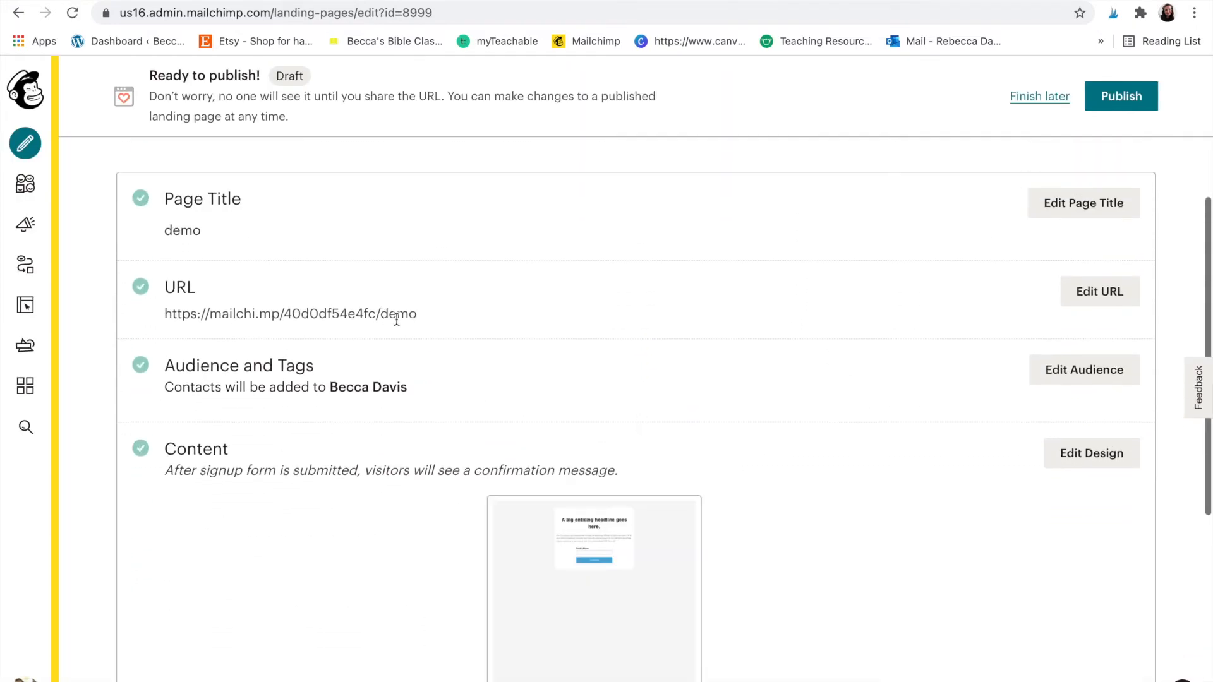
pyautogui.moveTo(422, 316); pyautogui.dragTo(167, 318)
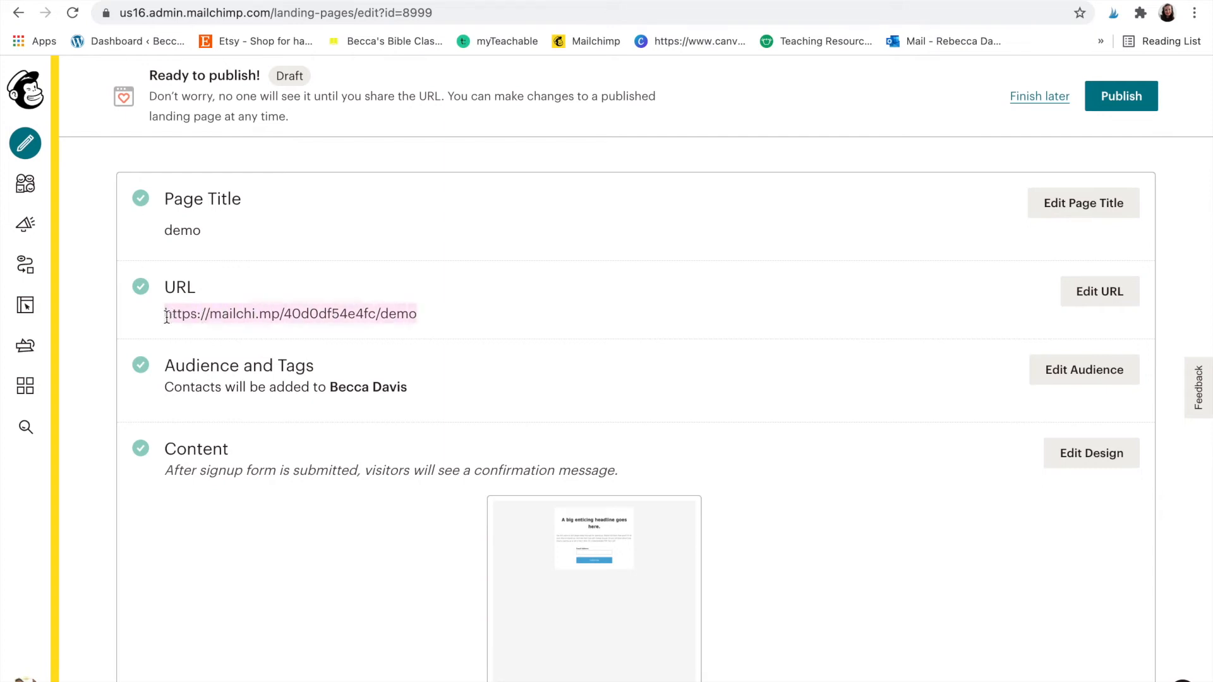